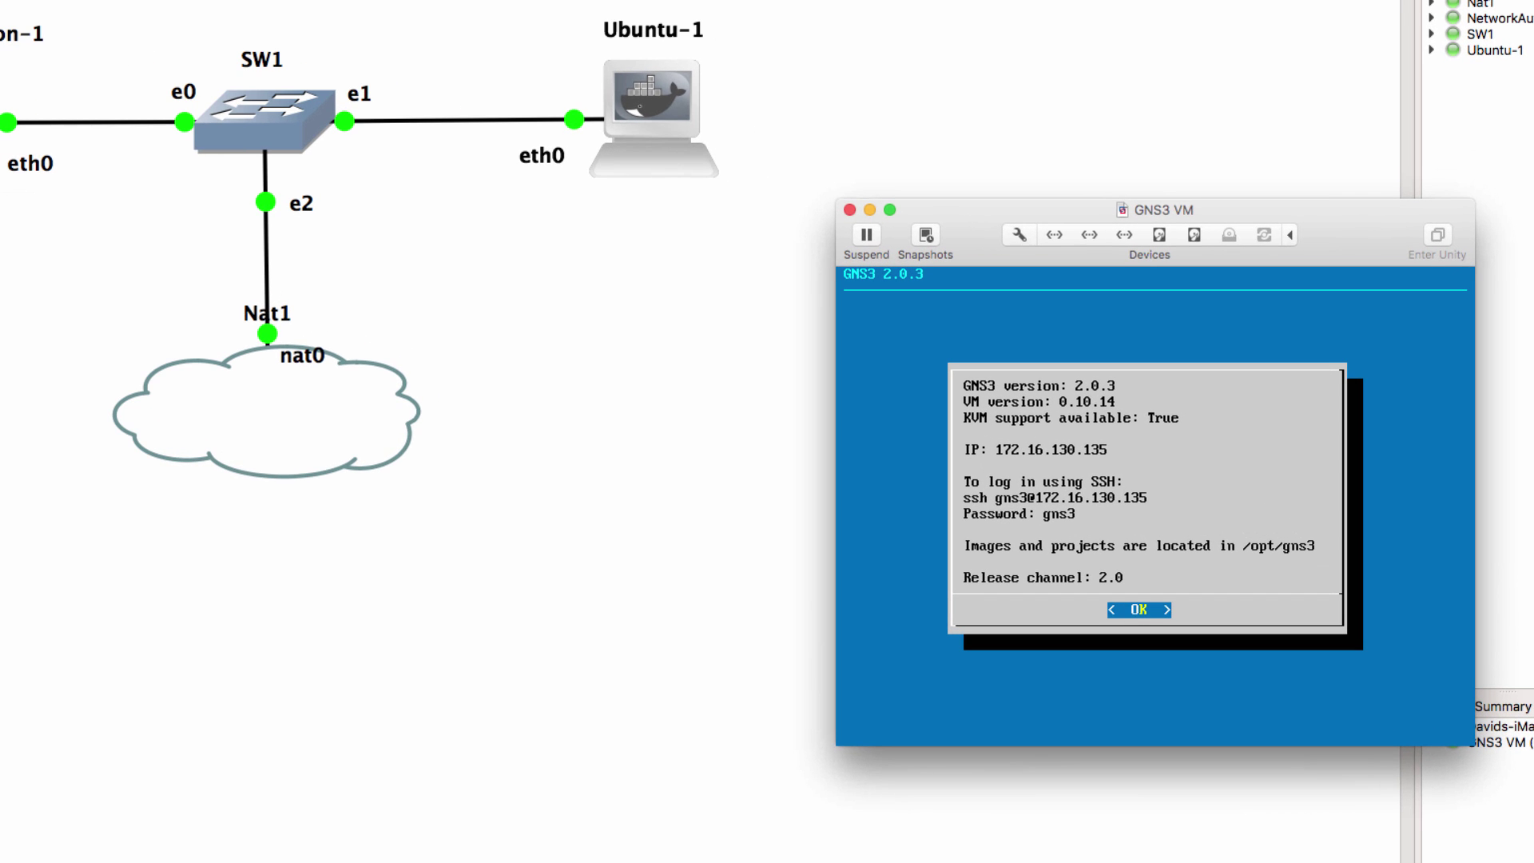
Check the GNS3 VM's VMware processor and memory settings (4 cores, 4192 MB), then close them
{"action": "left_click", "coordinate": [1019, 235]}
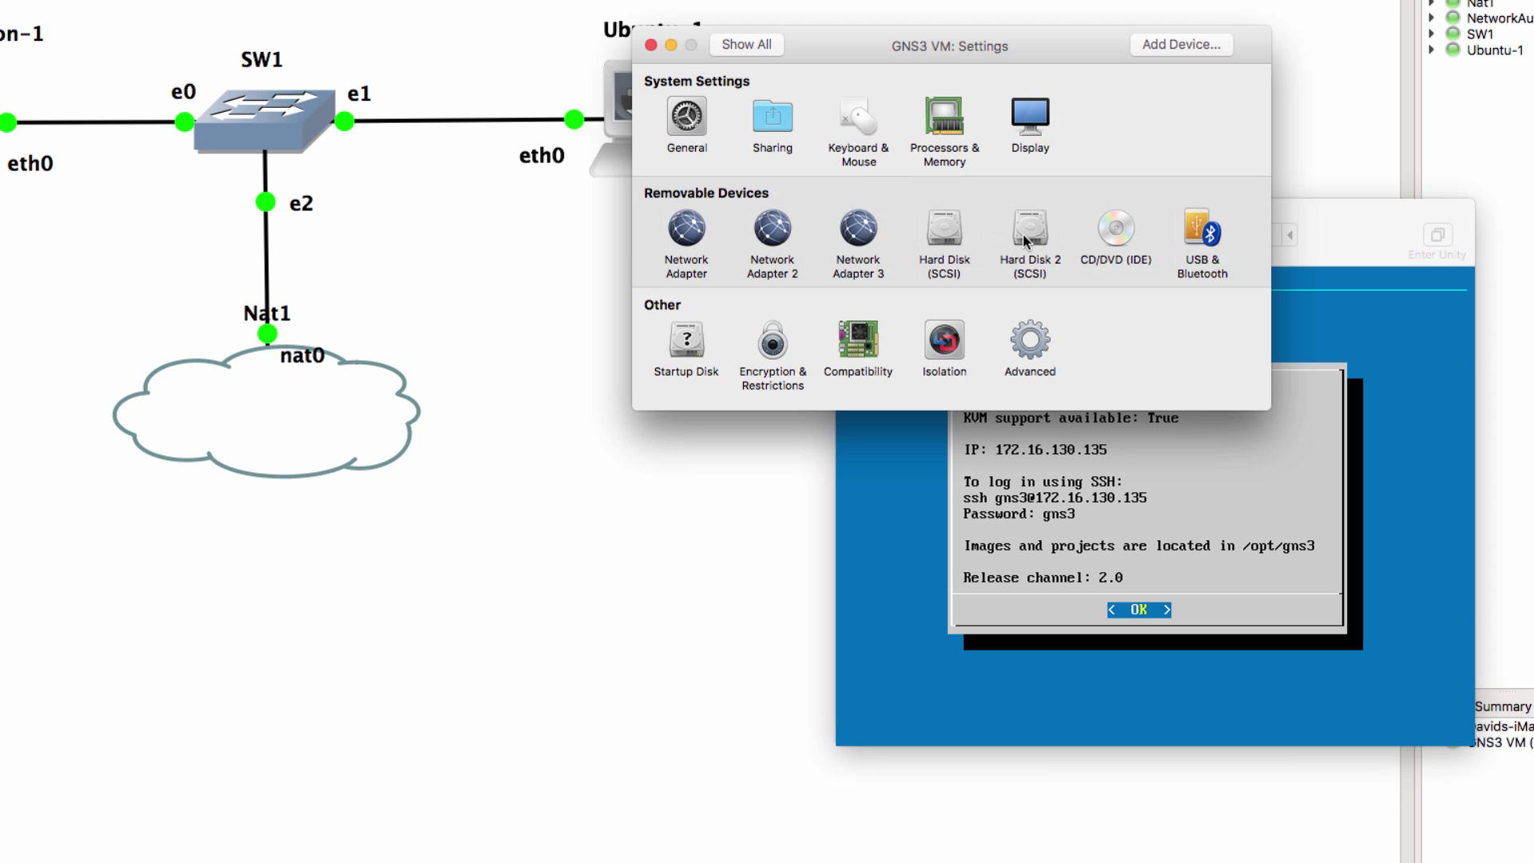
{"action": "left_click", "coordinate": [948, 119]}
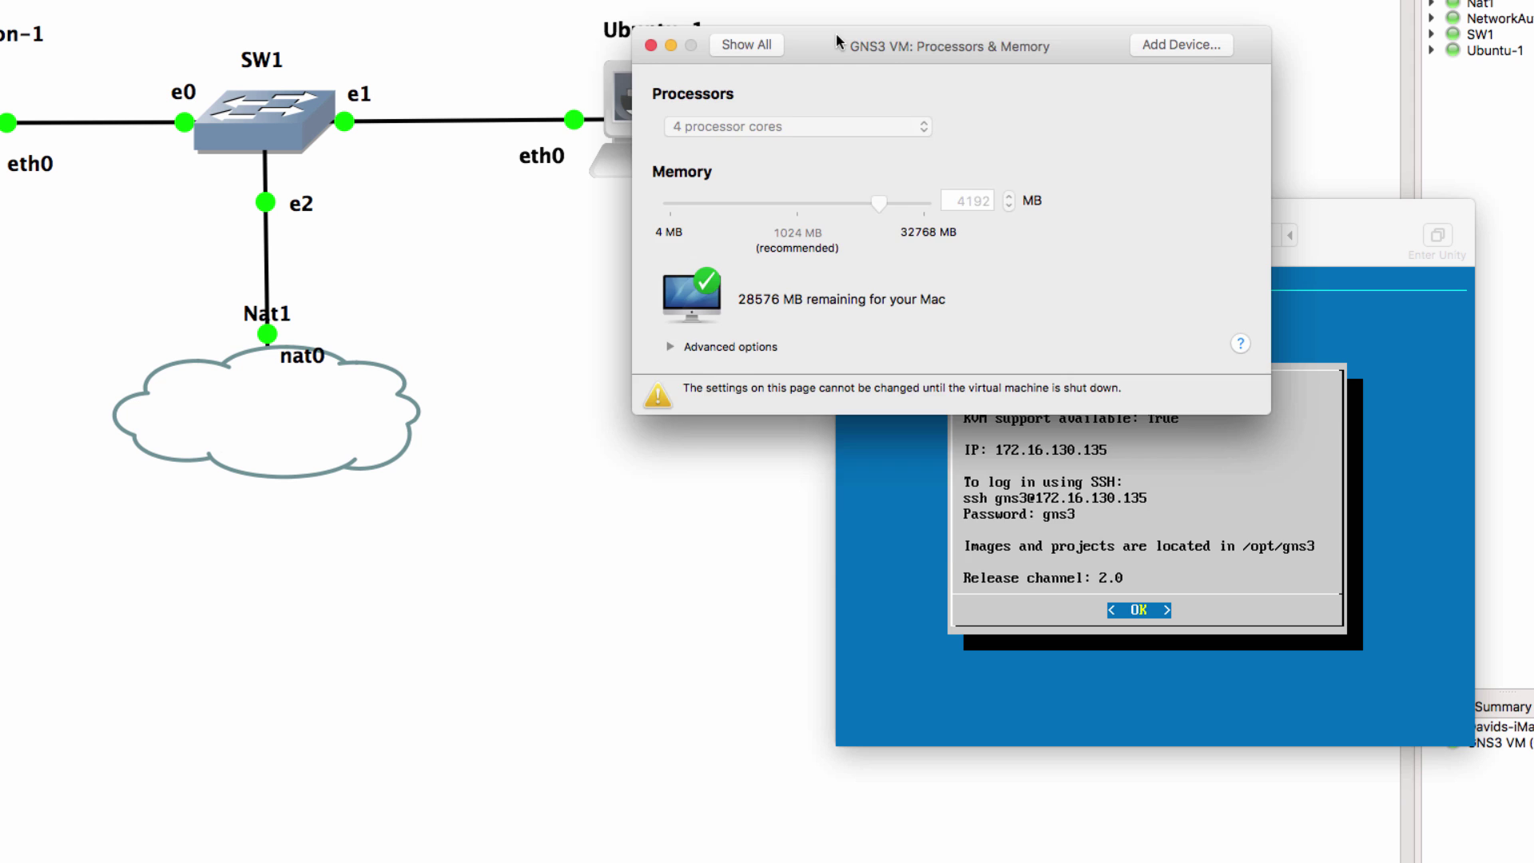
{"action": "left_click_drag", "start_coordinate": [837, 41], "coordinate": [877, 137]}
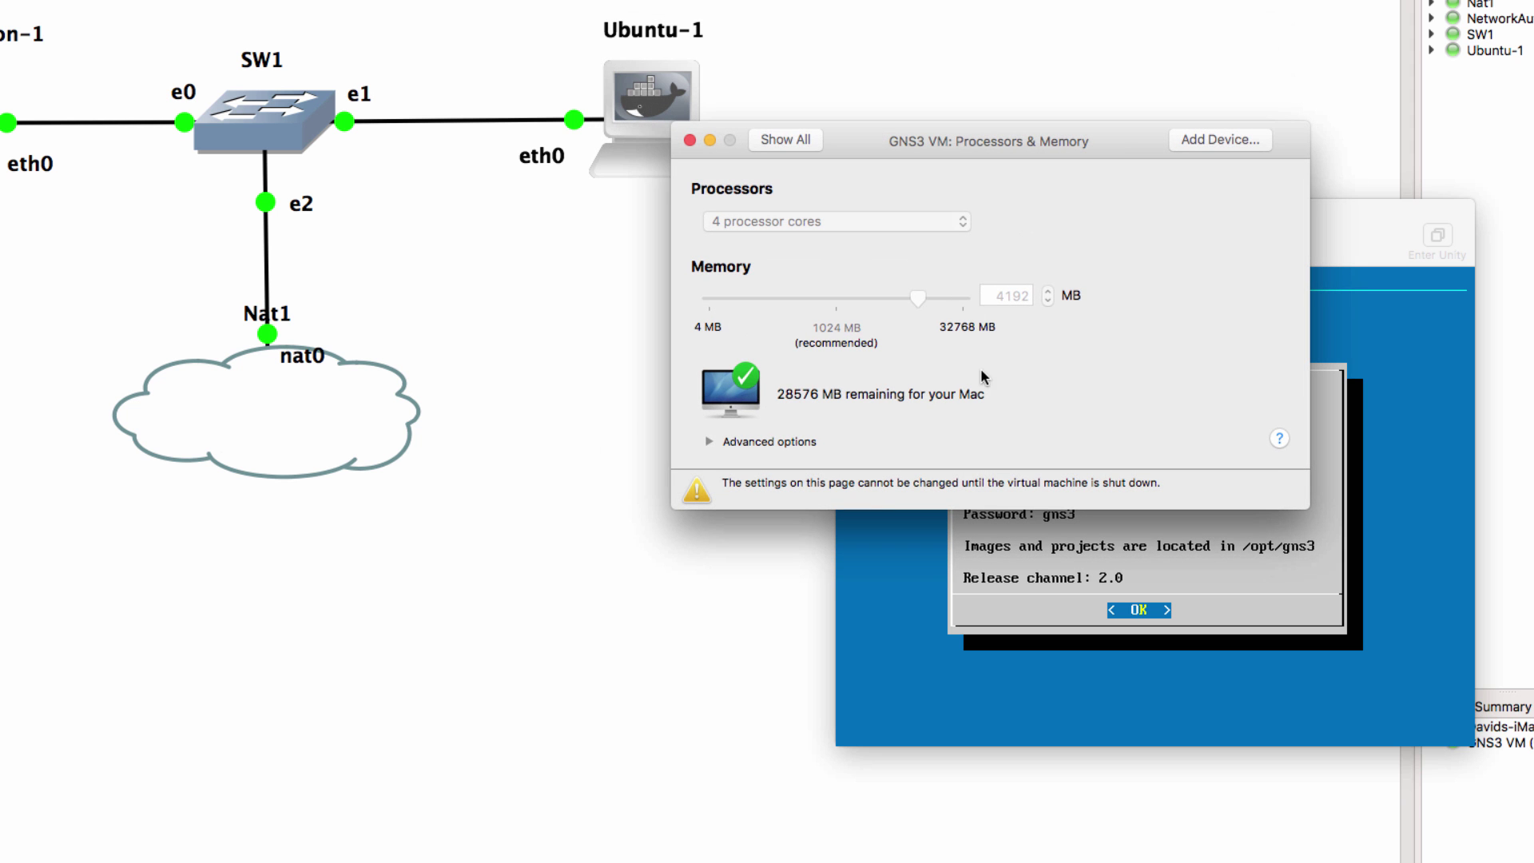
{"action": "left_click", "coordinate": [689, 140]}
Close the GNS3 VM console and bring up GNS3 Preferences on the General page
{"action": "left_click", "coordinate": [568, 333]}
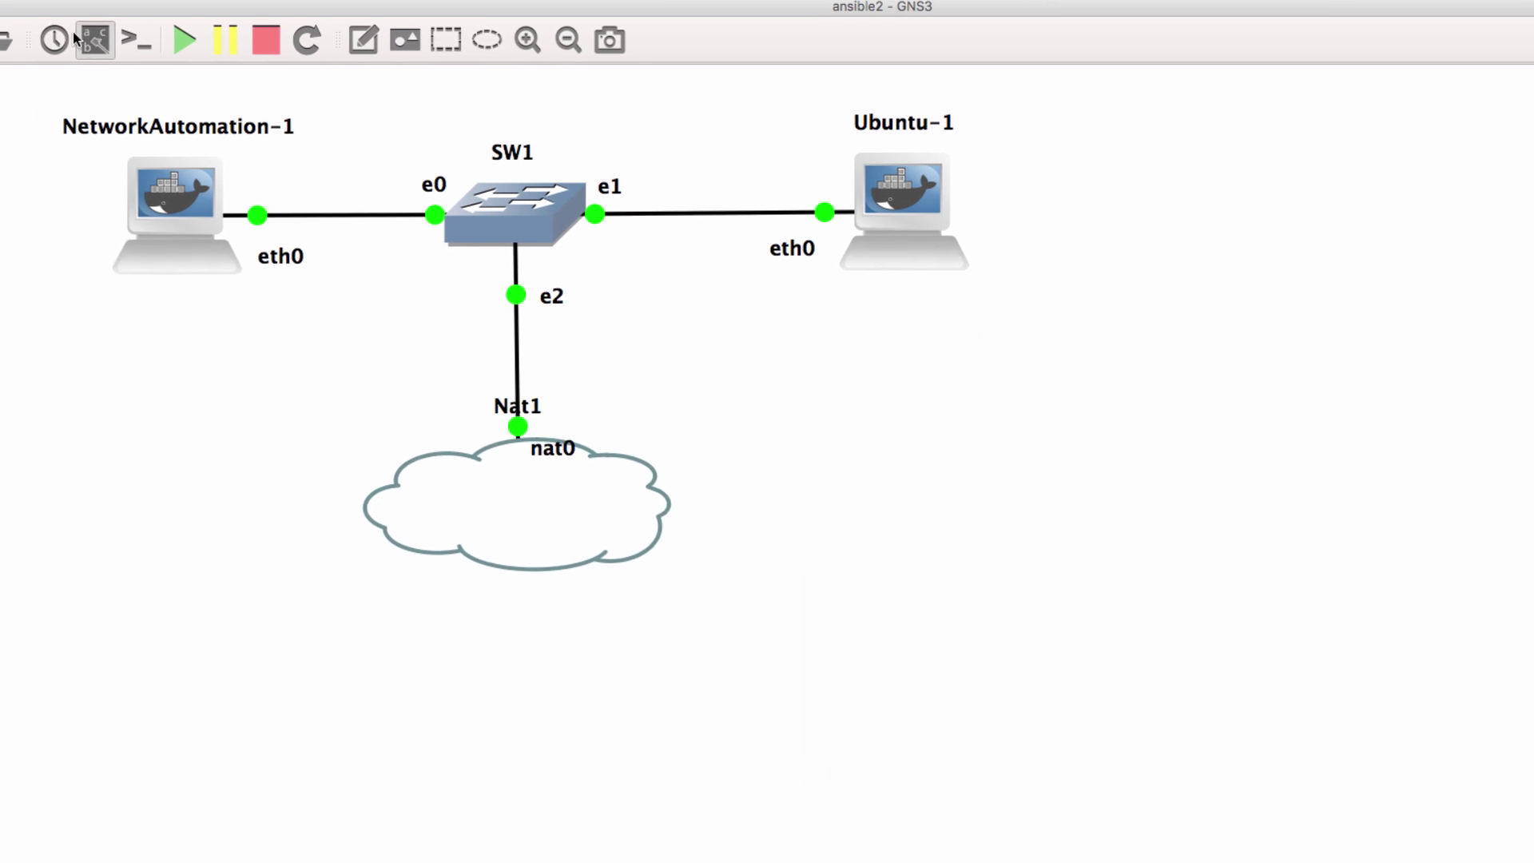
{"action": "left_click", "coordinate": [64, 11]}
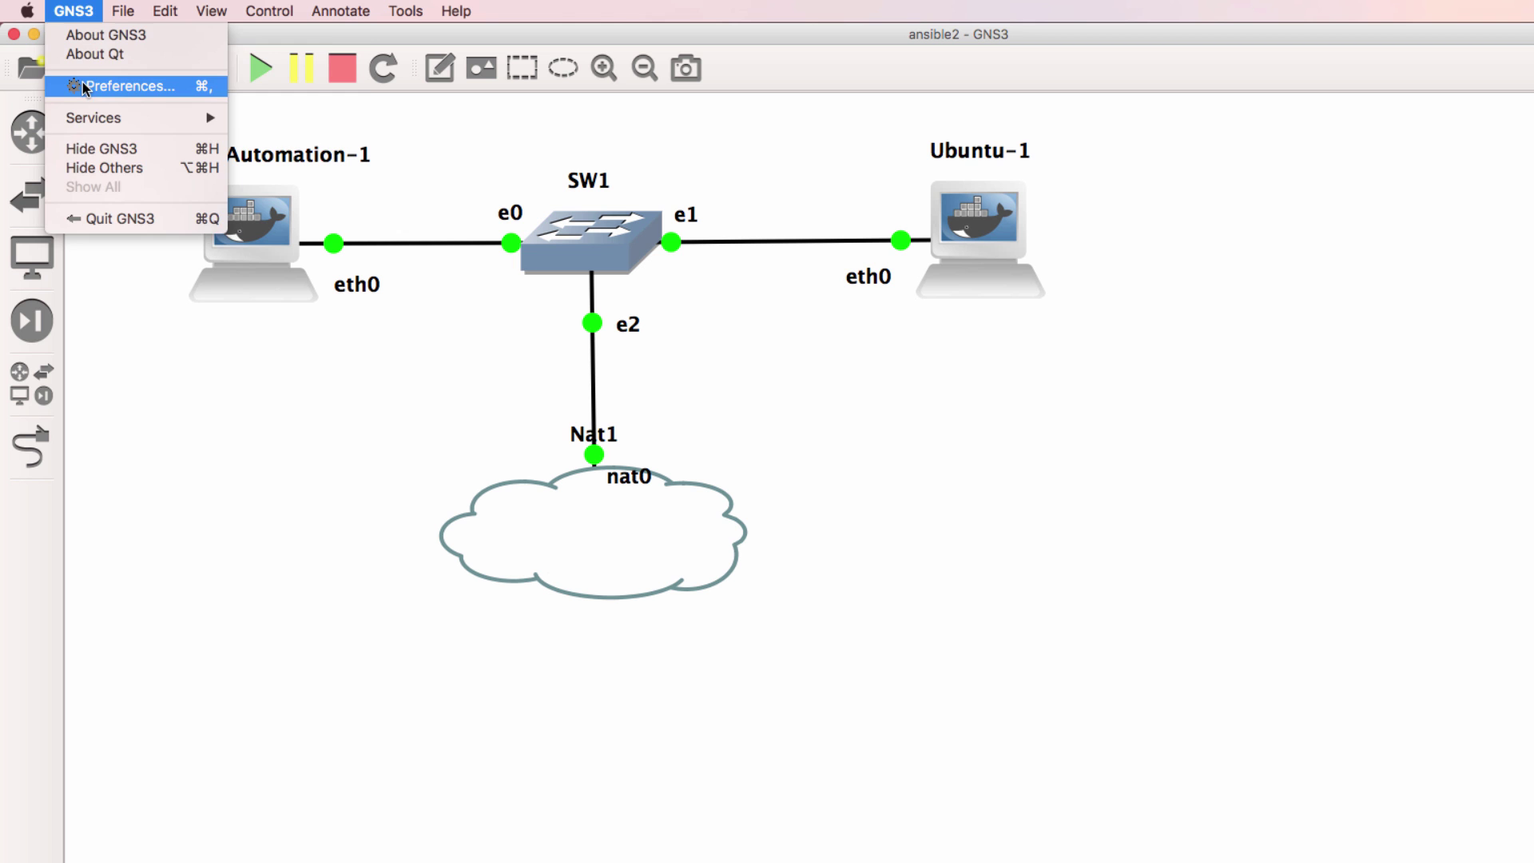
{"action": "mouse_move", "coordinate": [155, 11]}
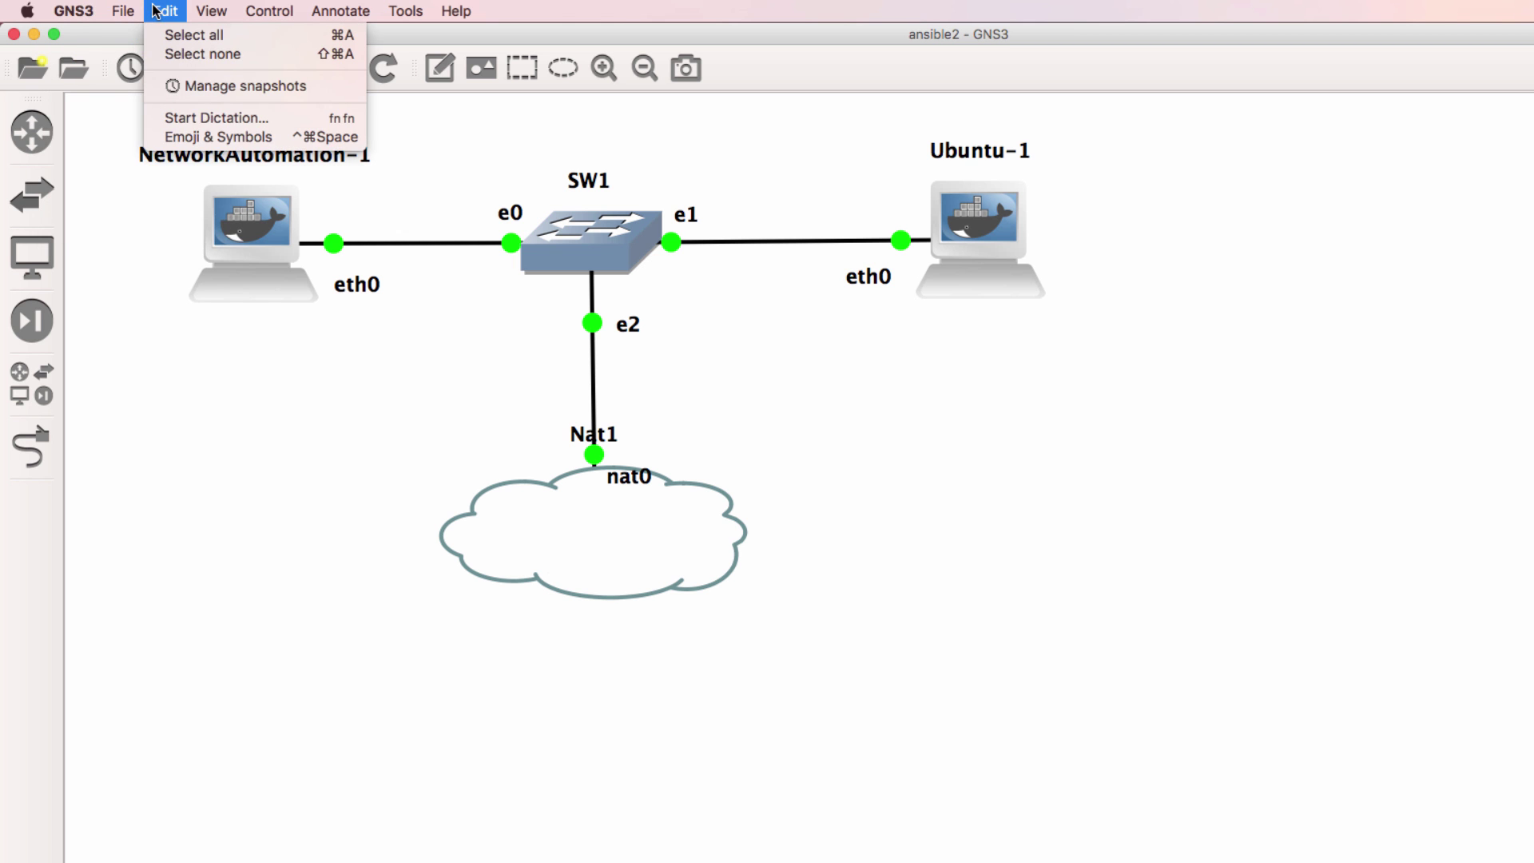
{"action": "mouse_move", "coordinate": [72, 10]}
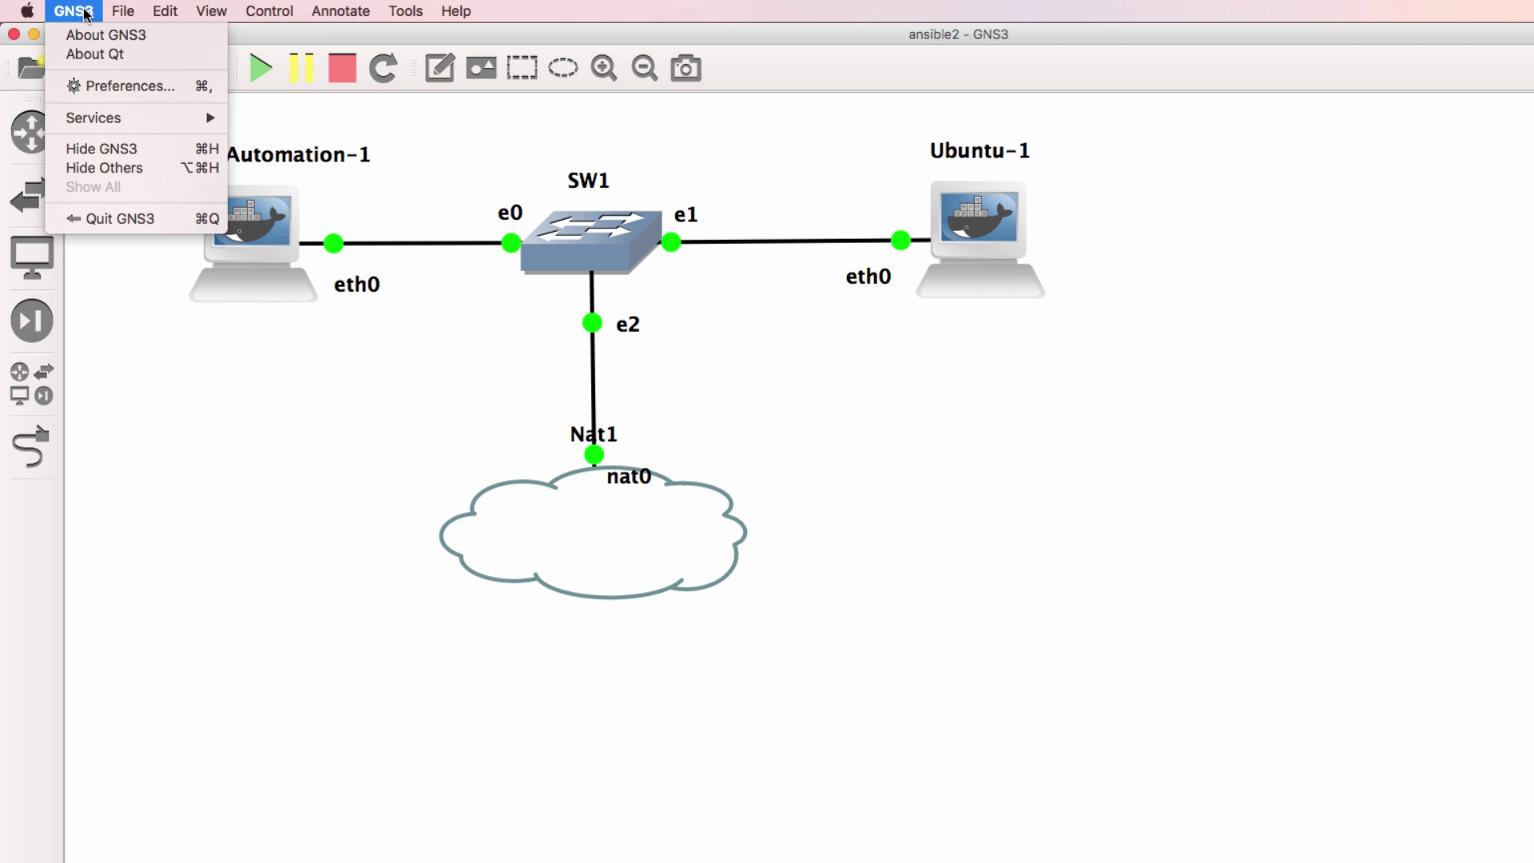
{"action": "left_click", "coordinate": [95, 86]}
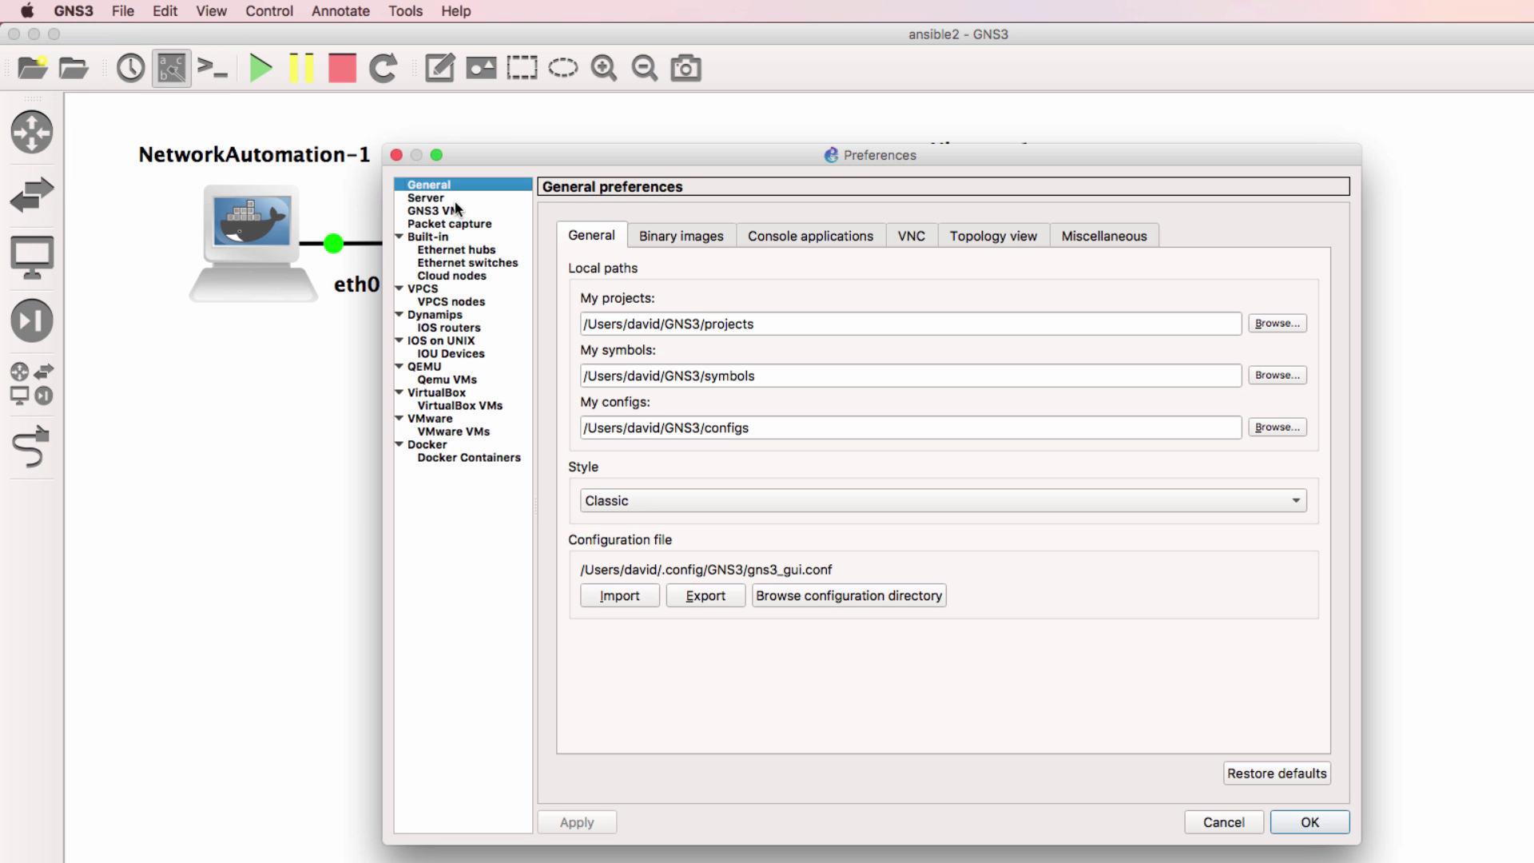
On the GNS3 VM page, keep VMware Fusion as the engine and GNS3 VM as the VM
{"action": "left_click", "coordinate": [453, 213]}
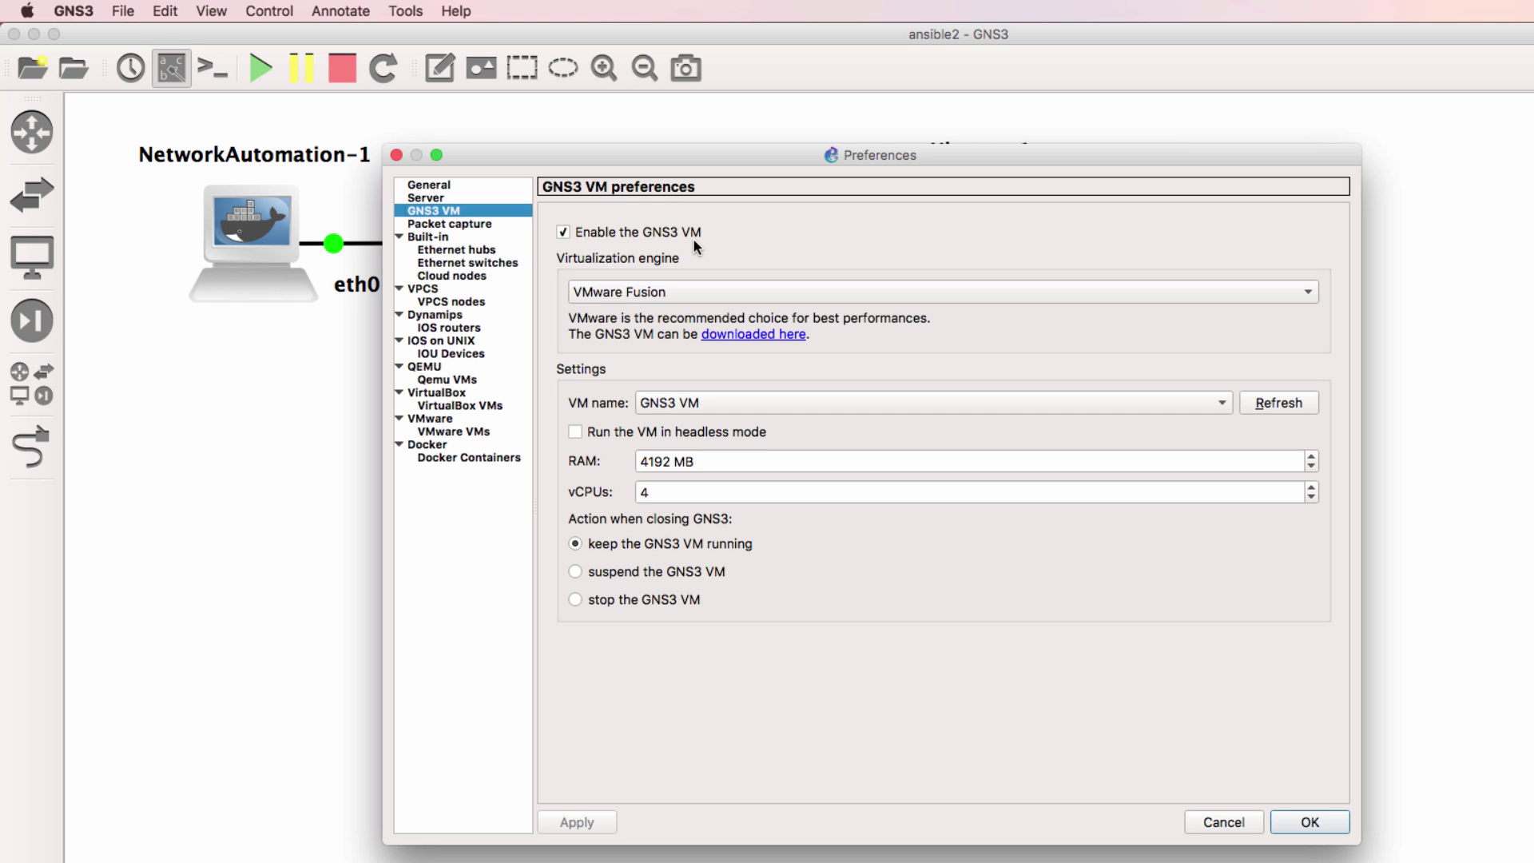
{"action": "left_click", "coordinate": [726, 293]}
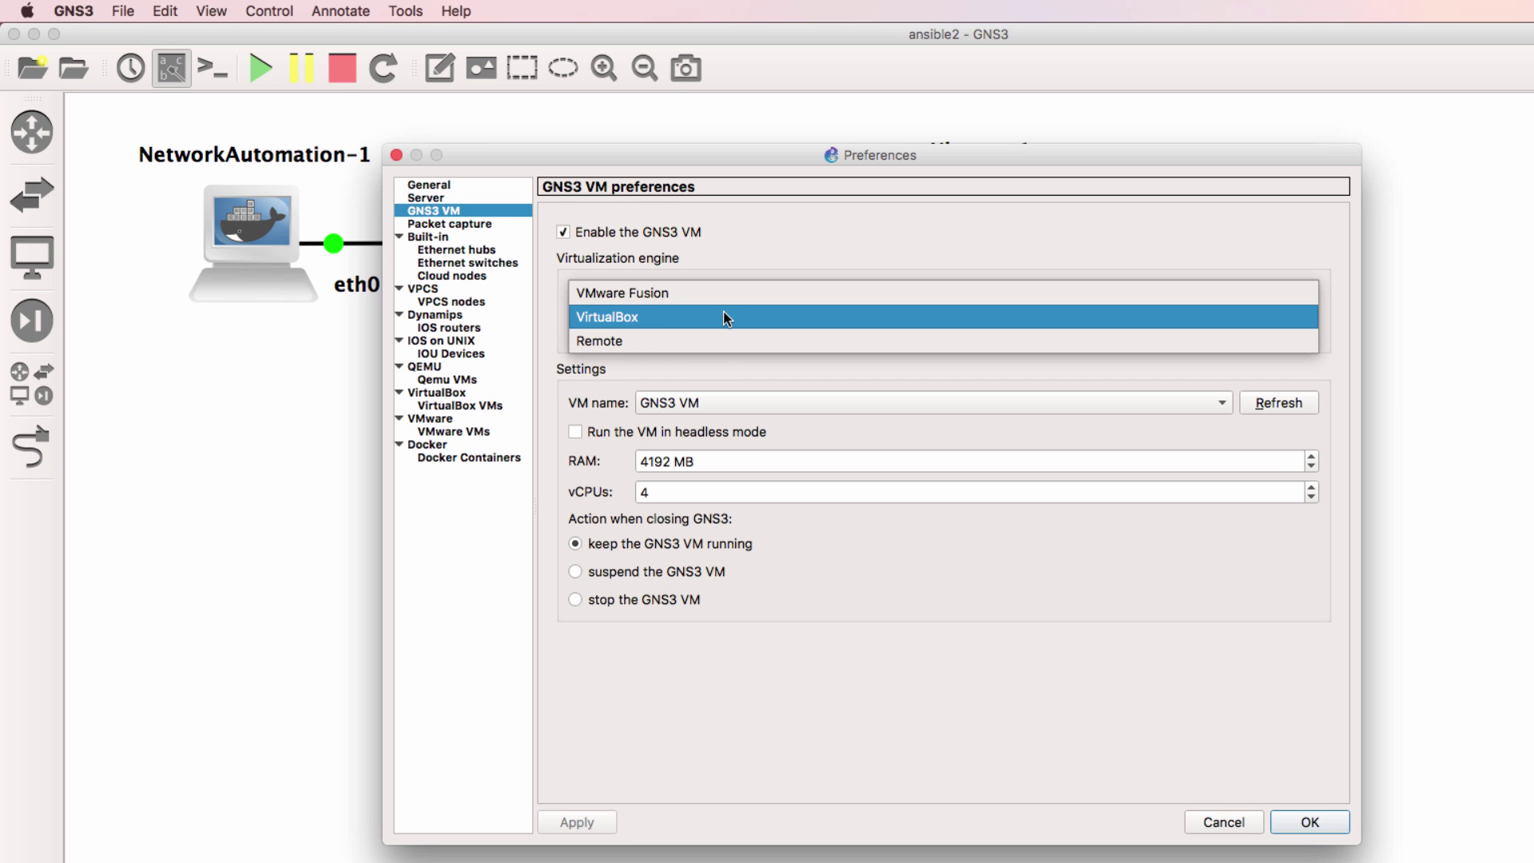
{"action": "left_click", "coordinate": [791, 292]}
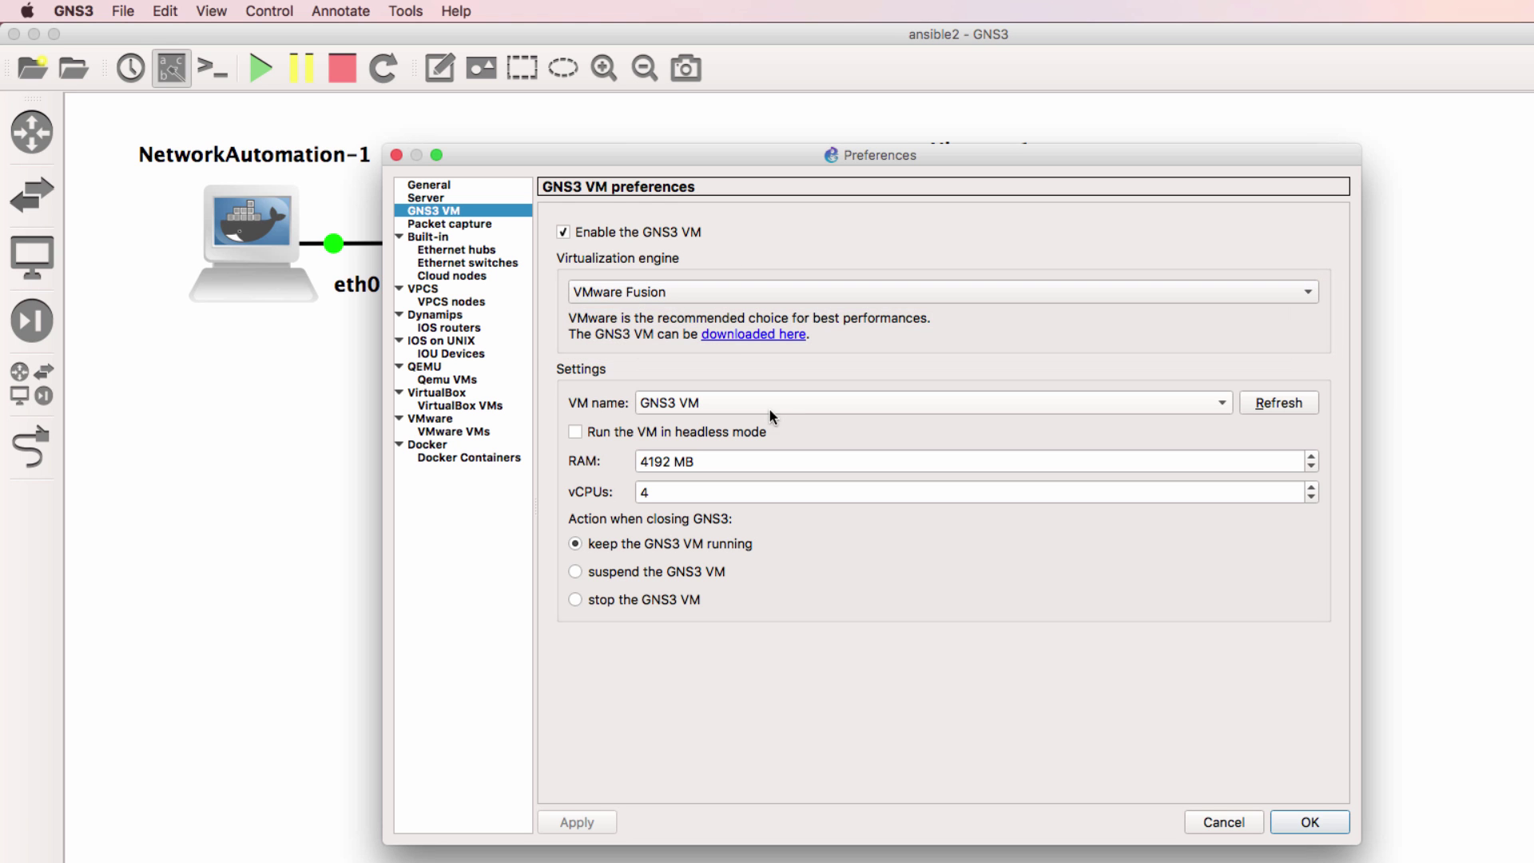
{"action": "left_click", "coordinate": [898, 407]}
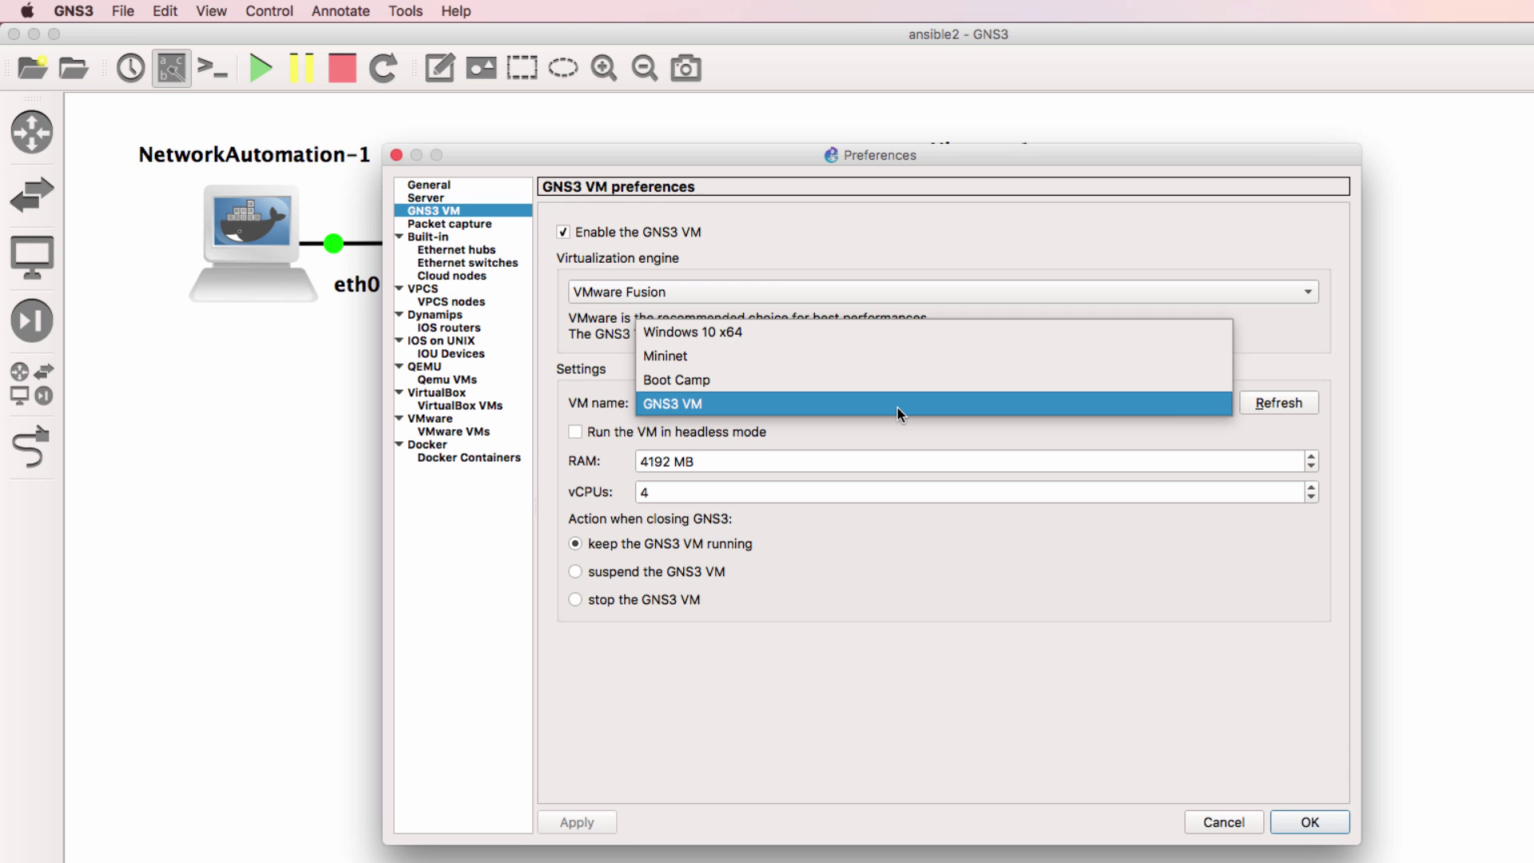
{"action": "left_click", "coordinate": [735, 403]}
Check the RAM value of 4192 MB and the vCPU count of 4
{"action": "key", "text": "Tab"}
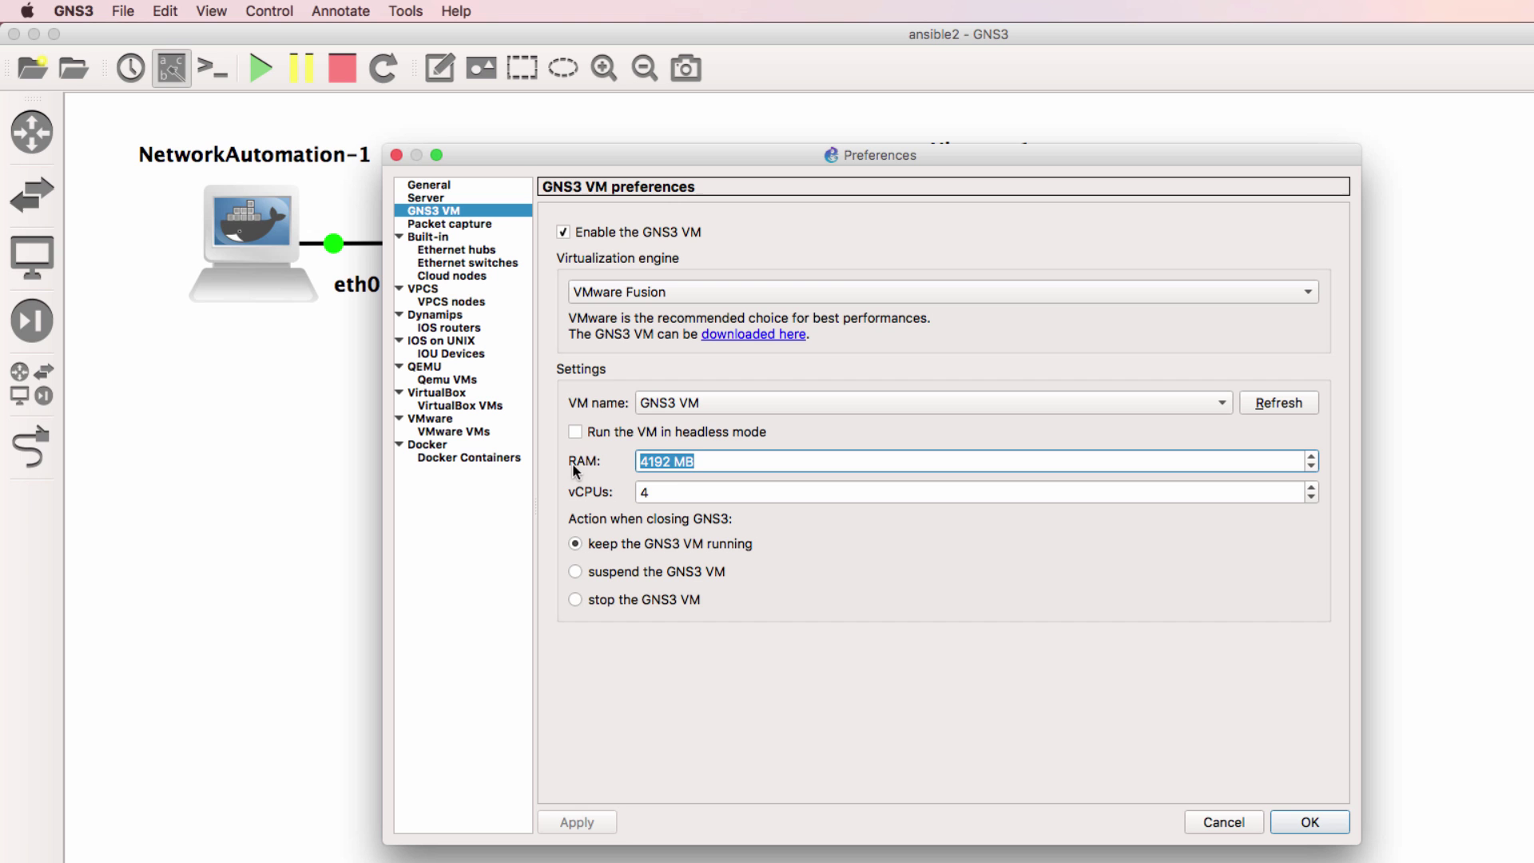
{"action": "key", "text": "Tab"}
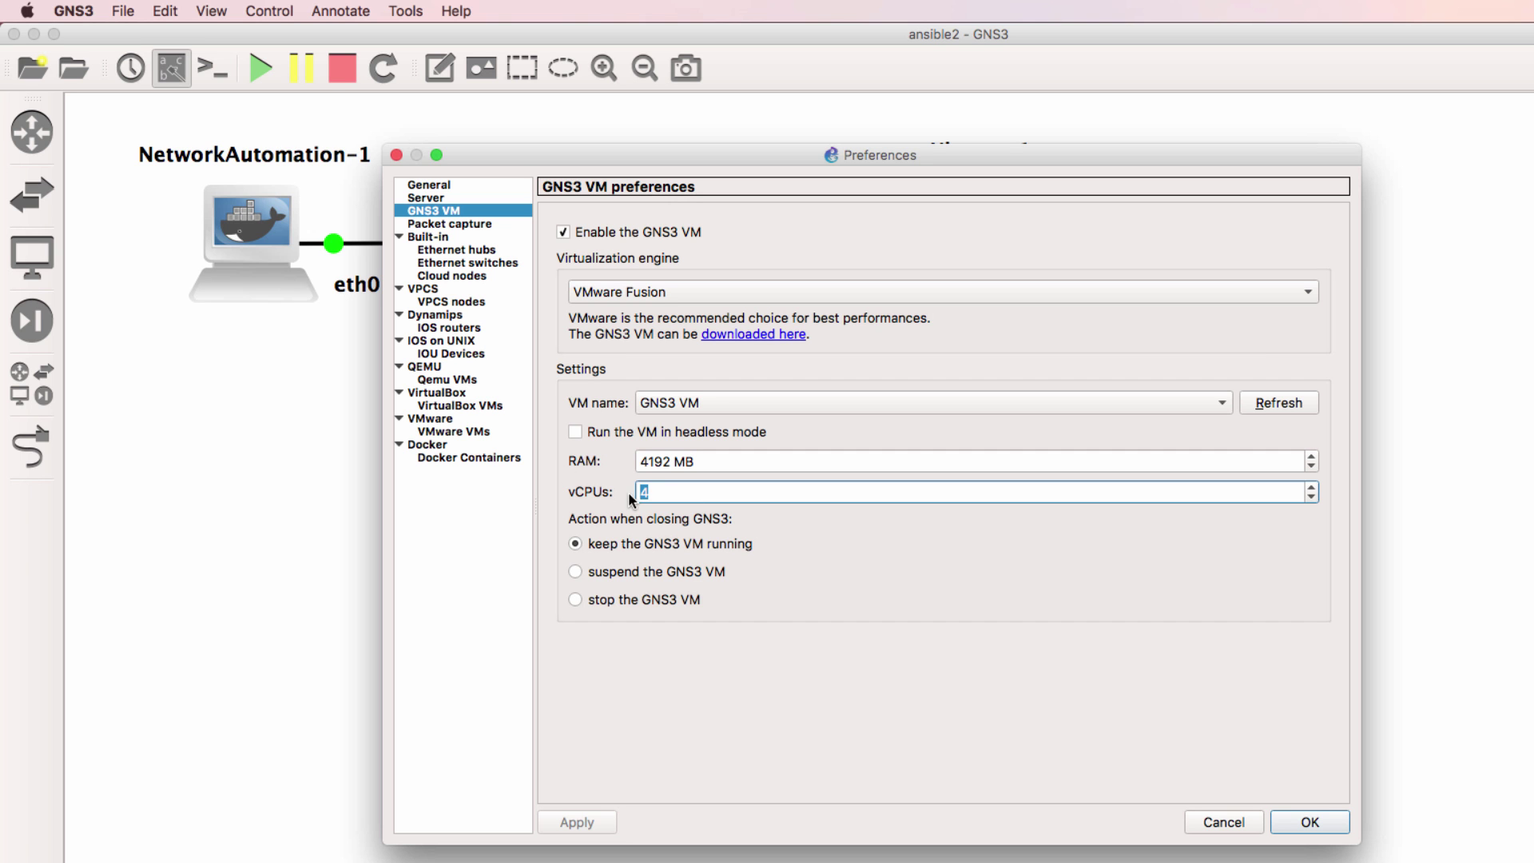
{"action": "left_click_drag", "start_coordinate": [739, 462], "coordinate": [489, 457]}
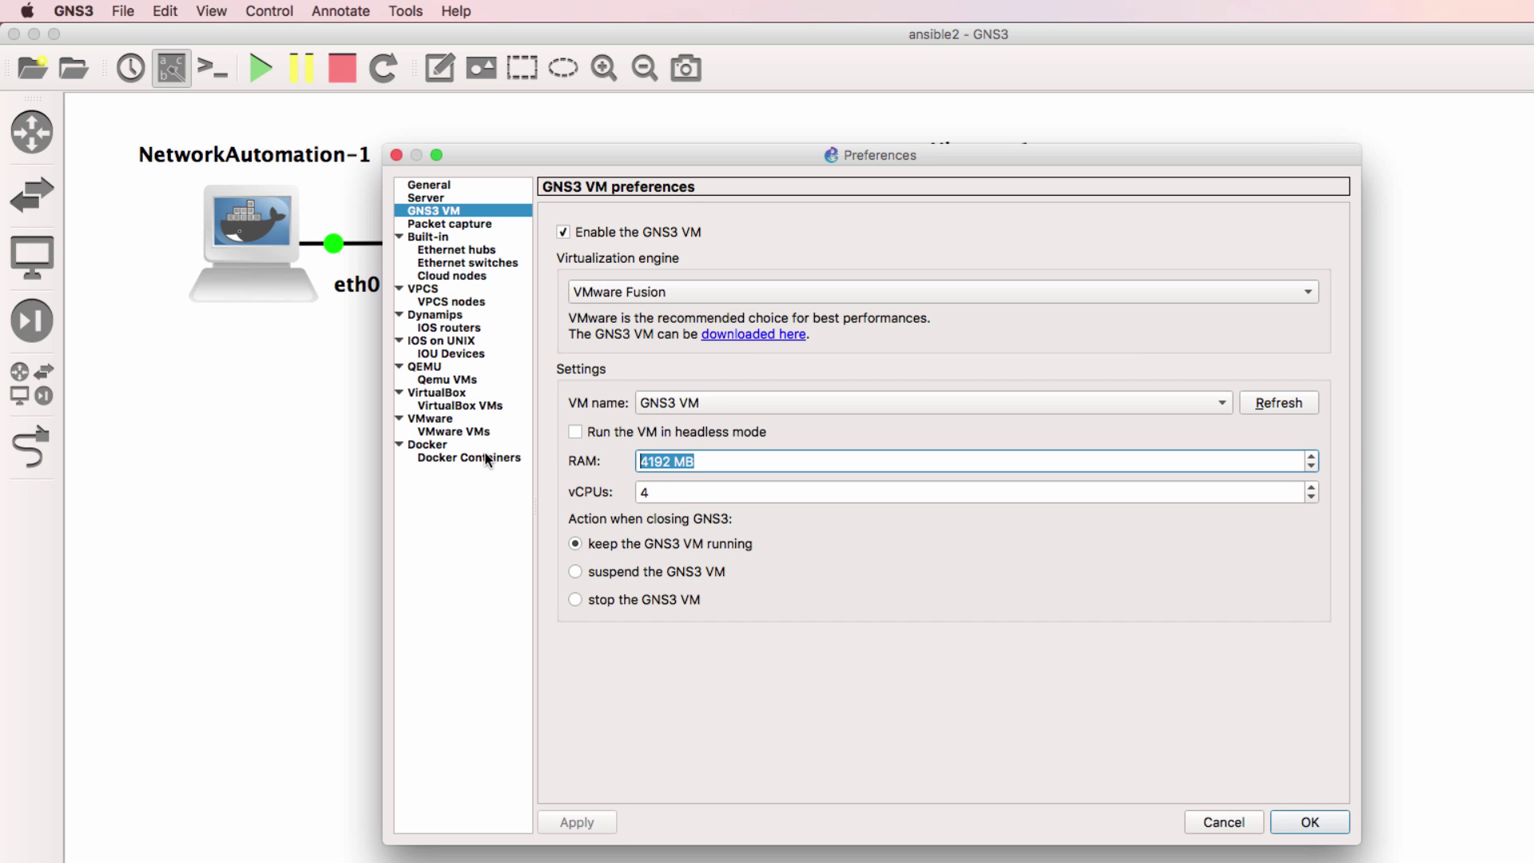
{"action": "left_click", "coordinate": [647, 497]}
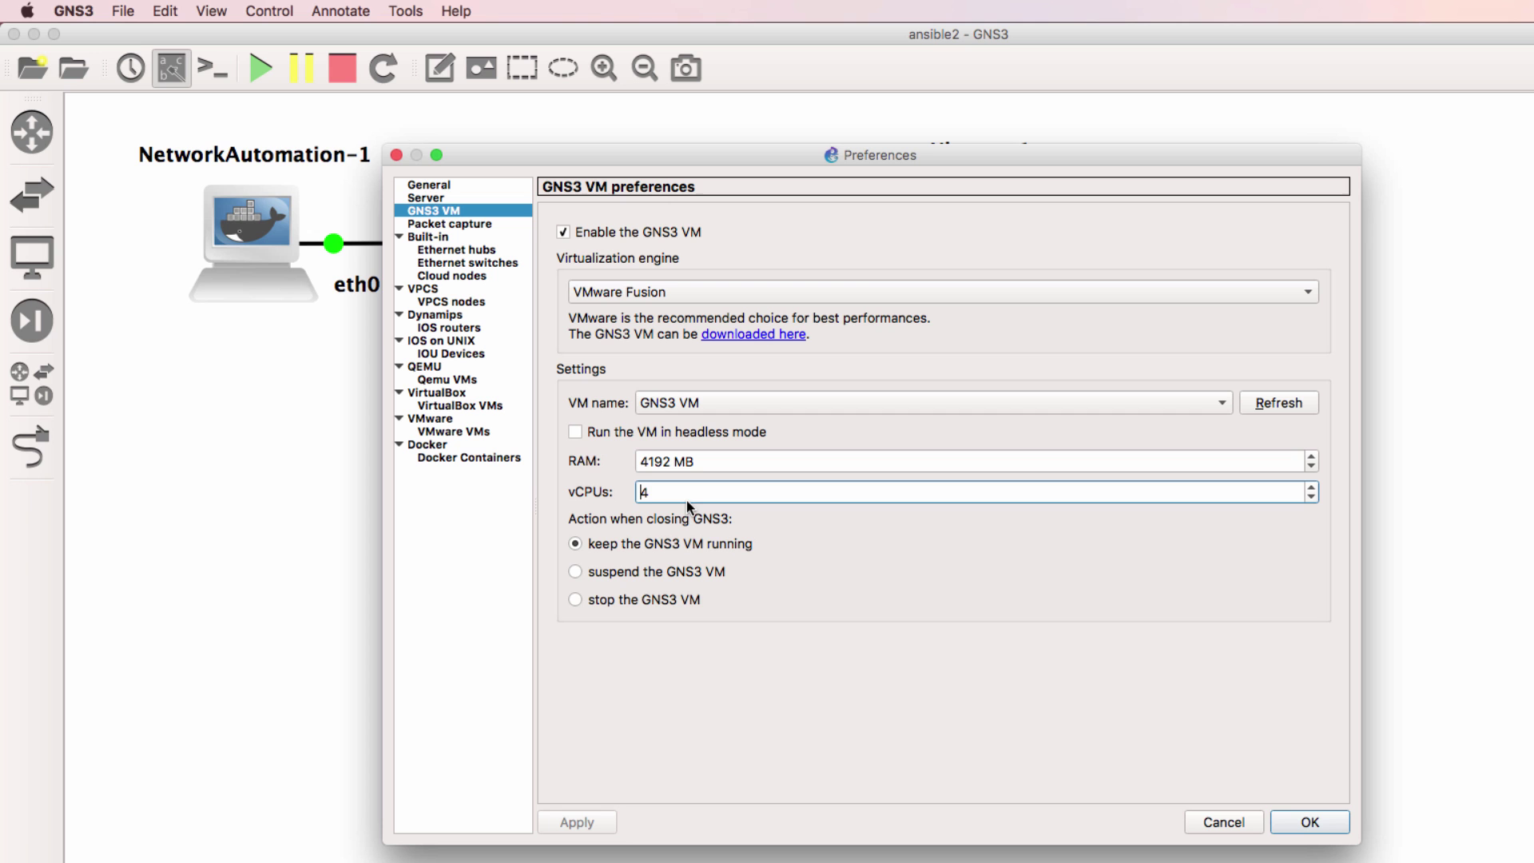
Compare the 4192 MB RAM and 4 vCPUs with VMware Fusion's processor and memory settings, then close them
{"action": "left_click_drag", "start_coordinate": [709, 466], "coordinate": [615, 468]}
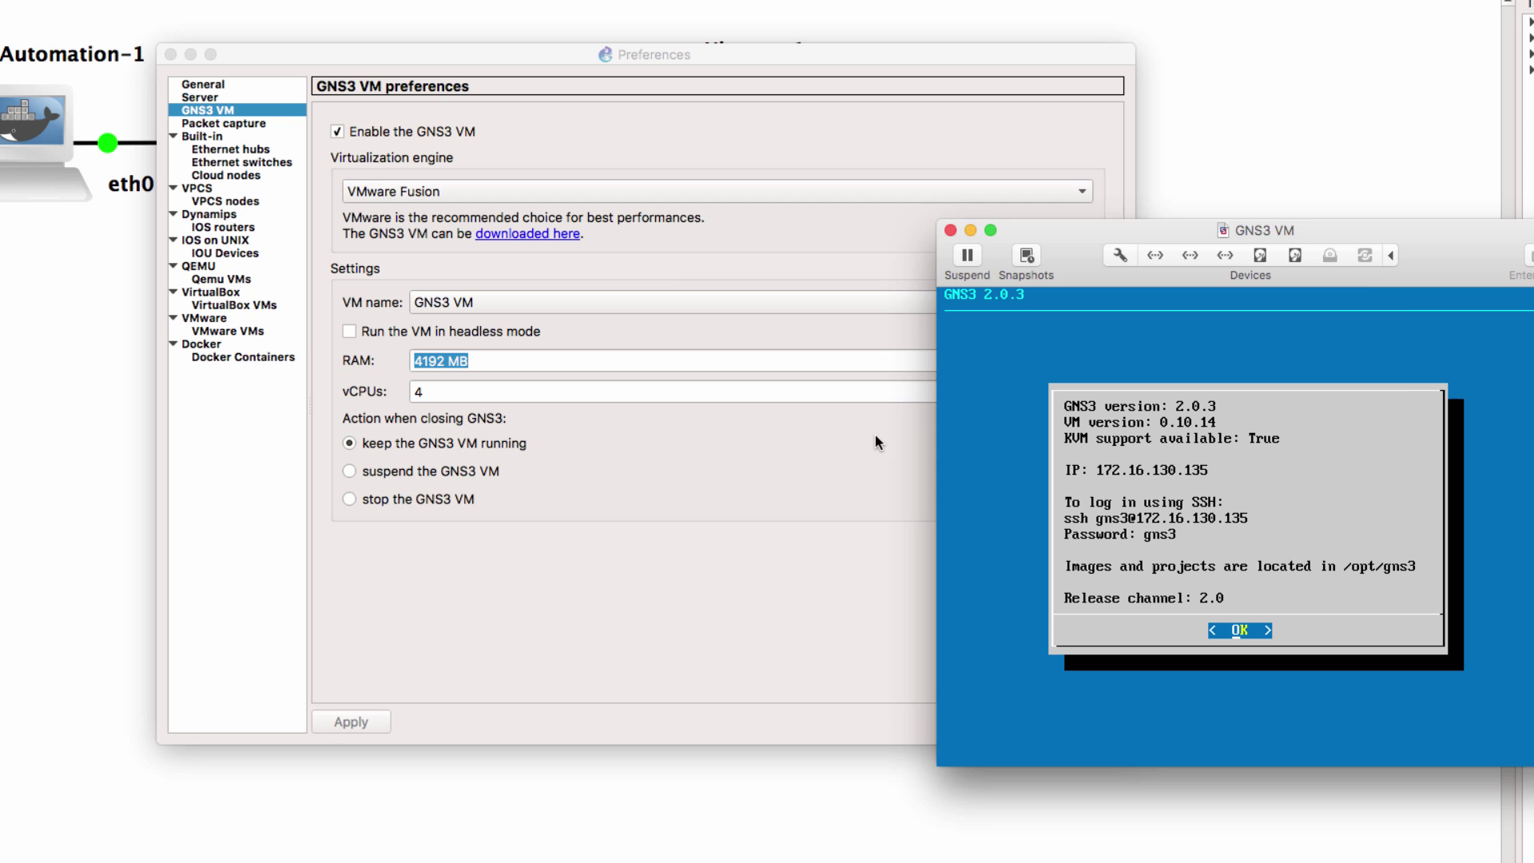
{"action": "left_click", "coordinate": [1120, 256]}
{"action": "left_click", "coordinate": [1119, 136]}
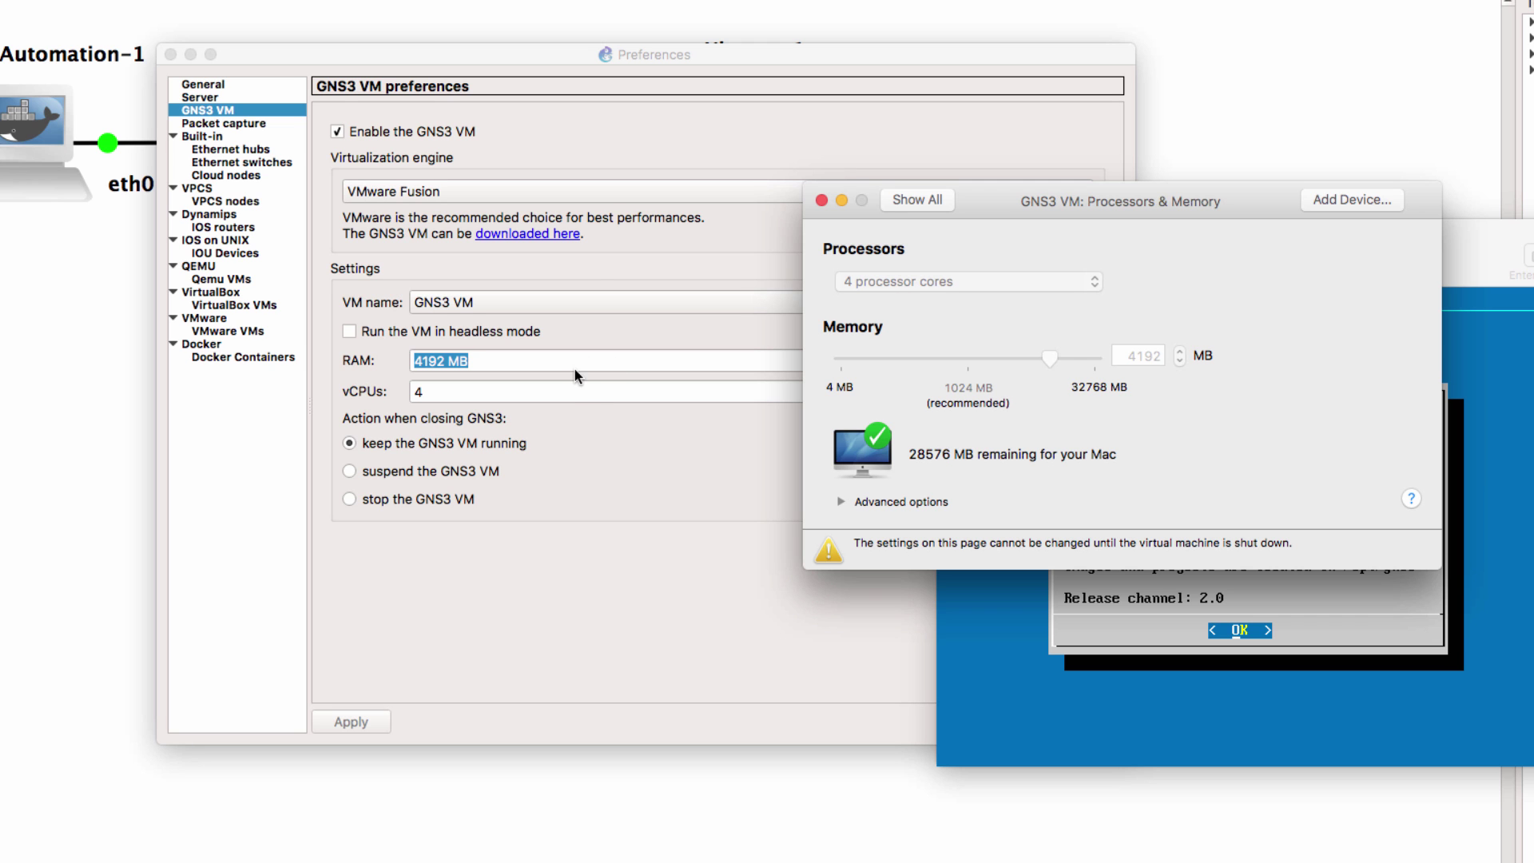
{"action": "left_click", "coordinate": [584, 417]}
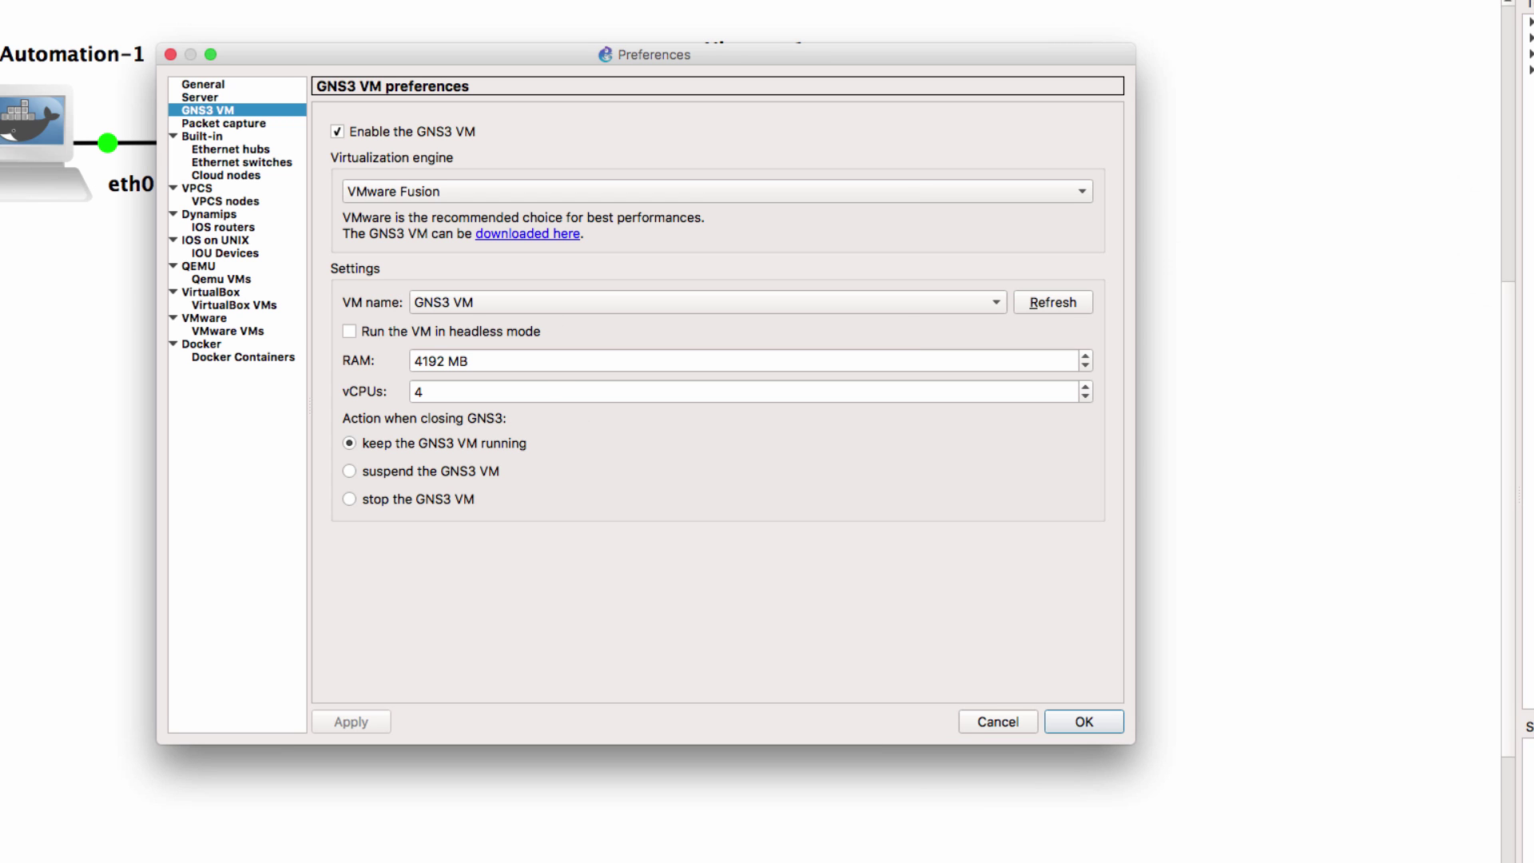
{"action": "key", "text": "super+Tab"}
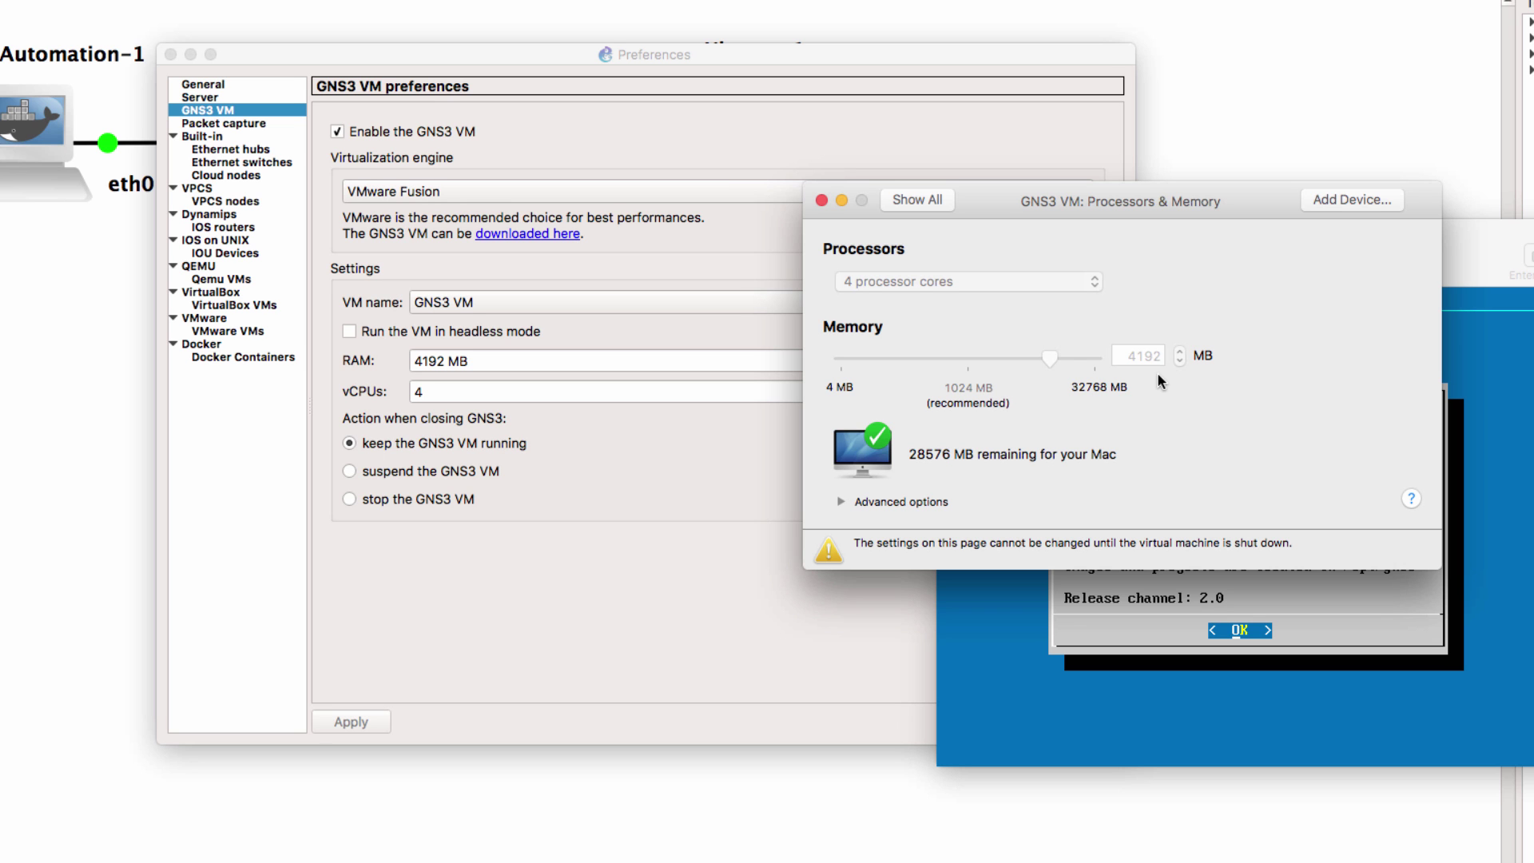
{"action": "left_click", "coordinate": [820, 200]}
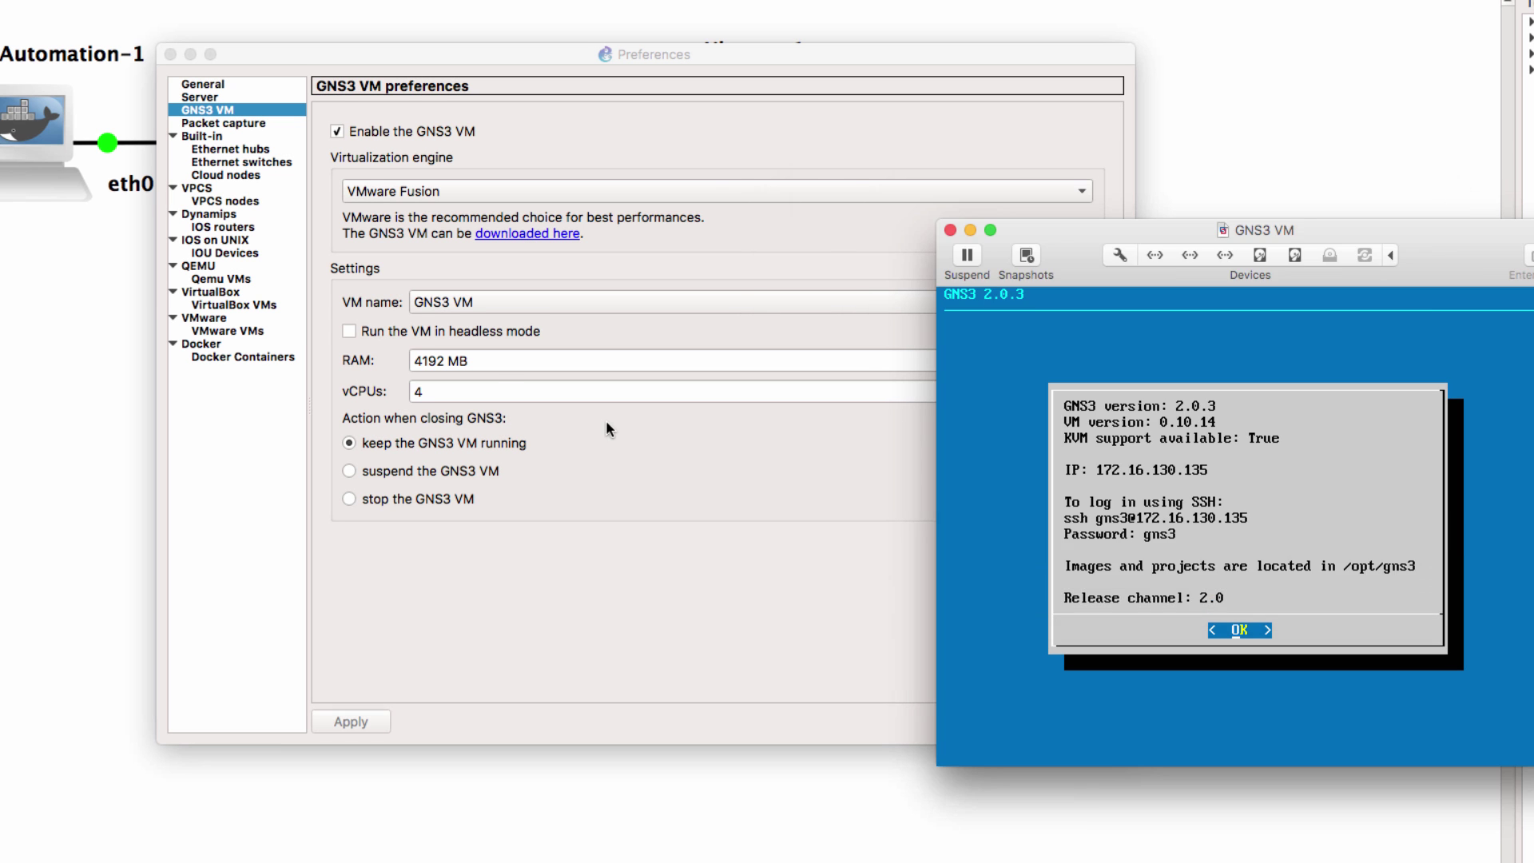
{"action": "key", "text": "super+h"}
List the available virtualization engines and keep VMware Fusion selected
{"action": "left_click", "coordinate": [477, 195]}
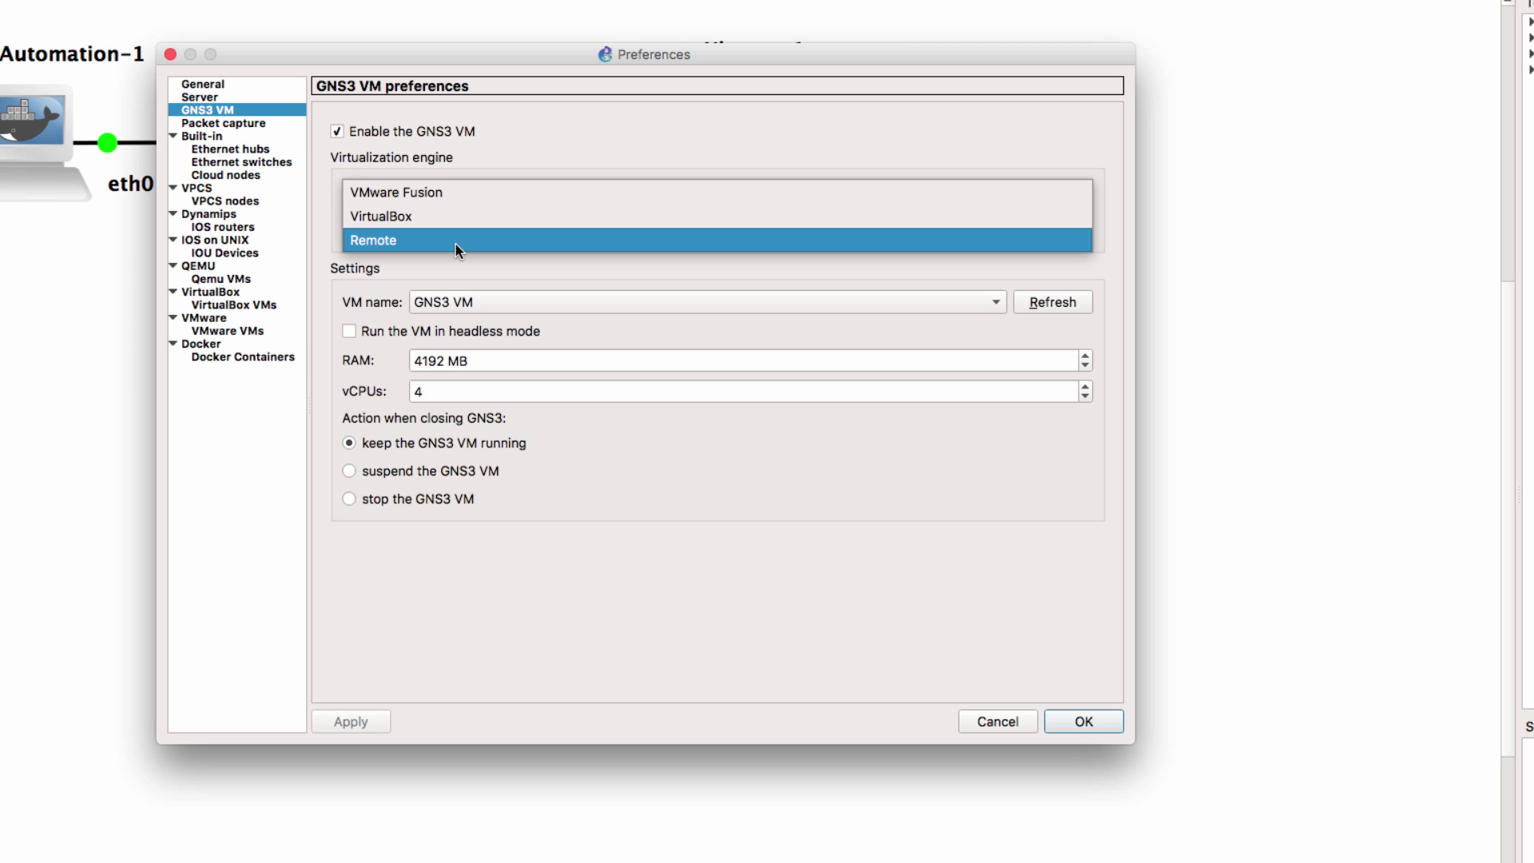
{"action": "left_click", "coordinate": [628, 166]}
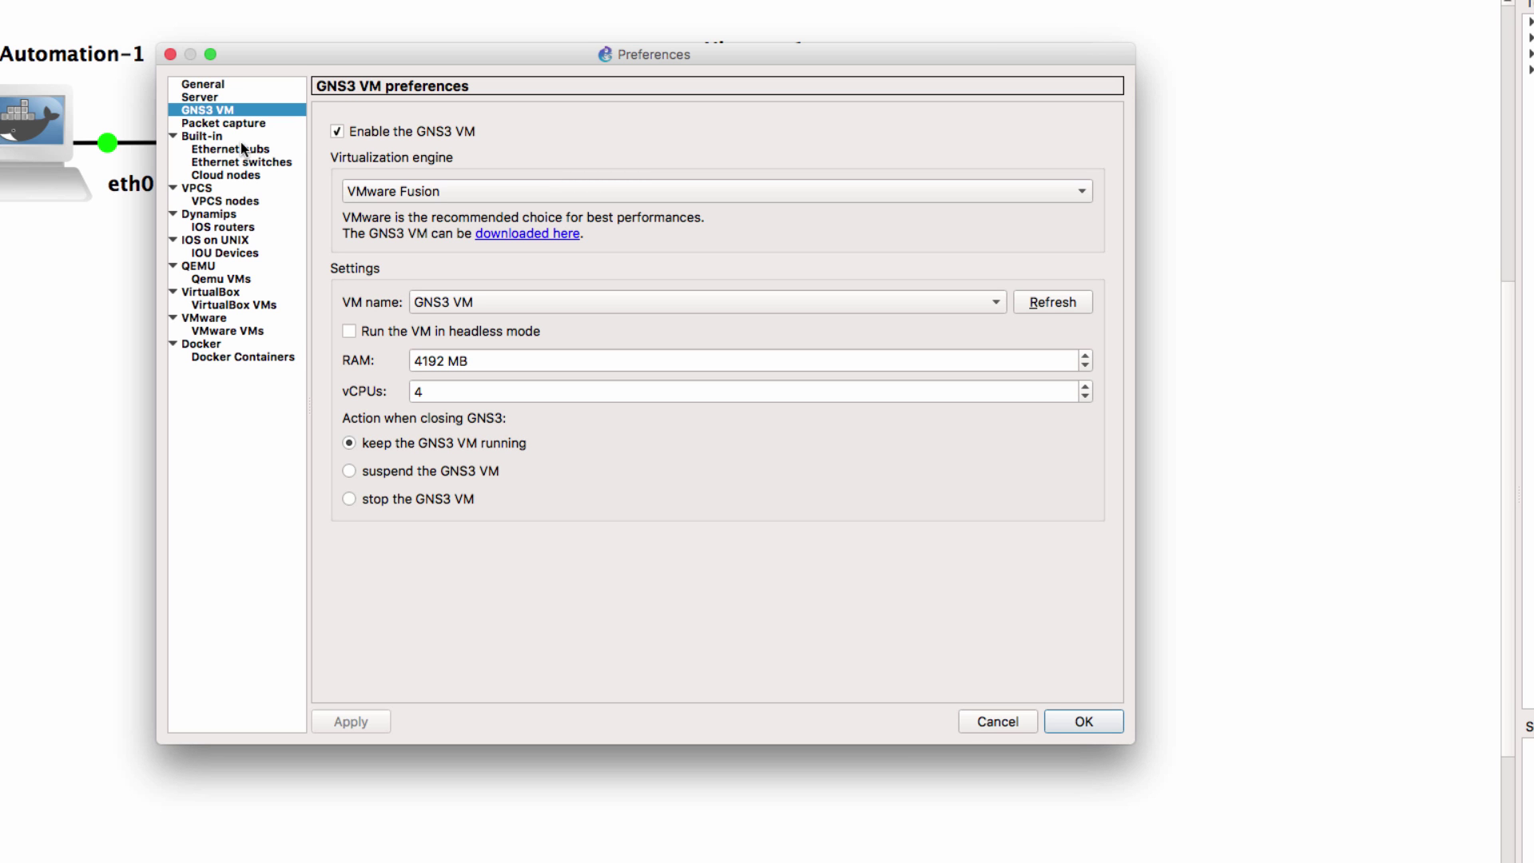
Review the Remote servers and Main server settings, then show the Packet capture preferences
{"action": "left_click", "coordinate": [223, 98]}
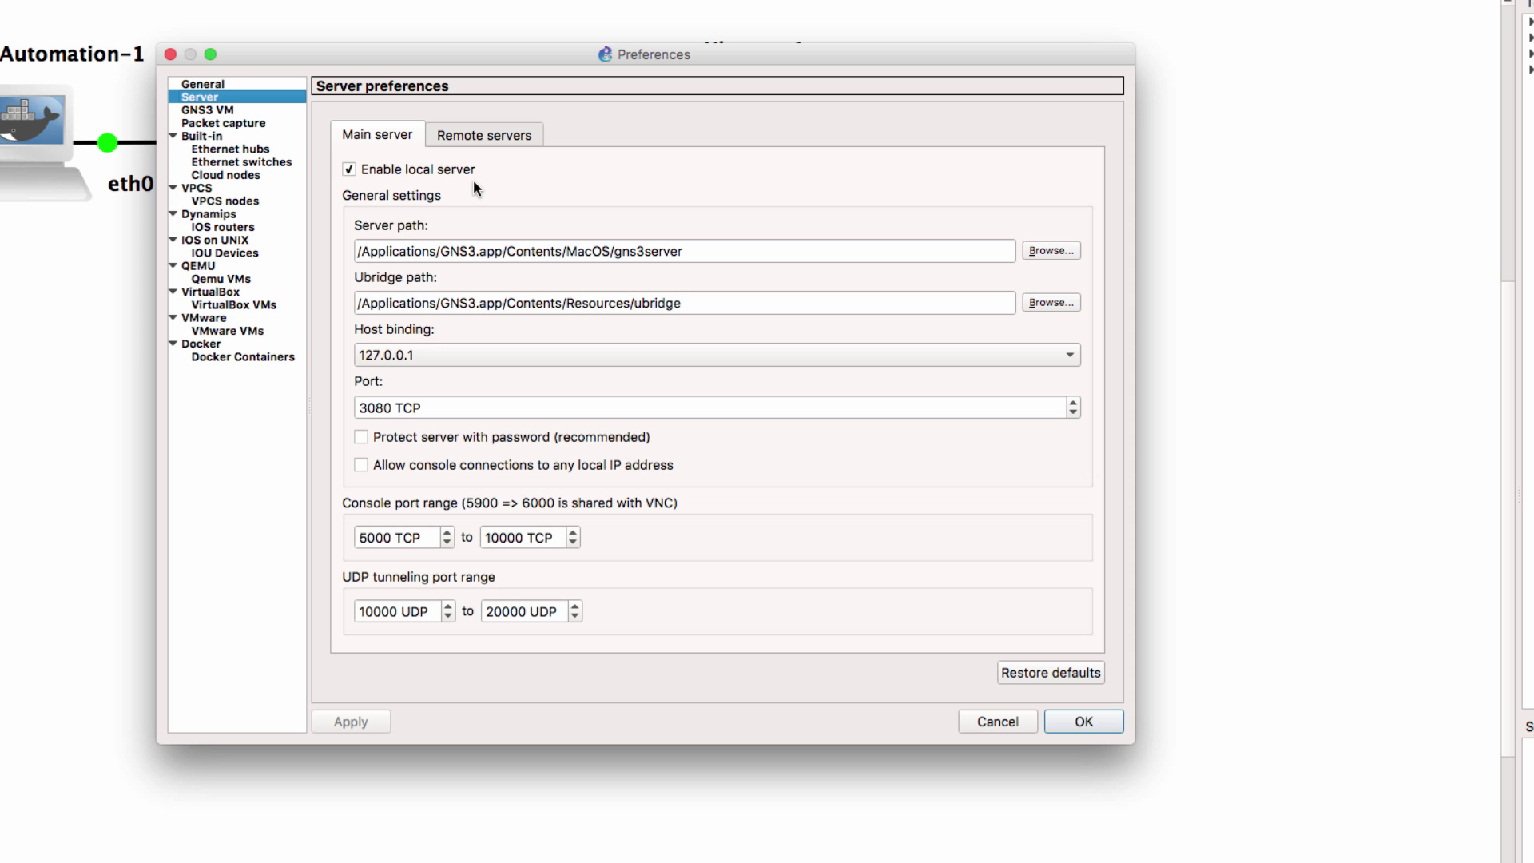
{"action": "left_click", "coordinate": [470, 148]}
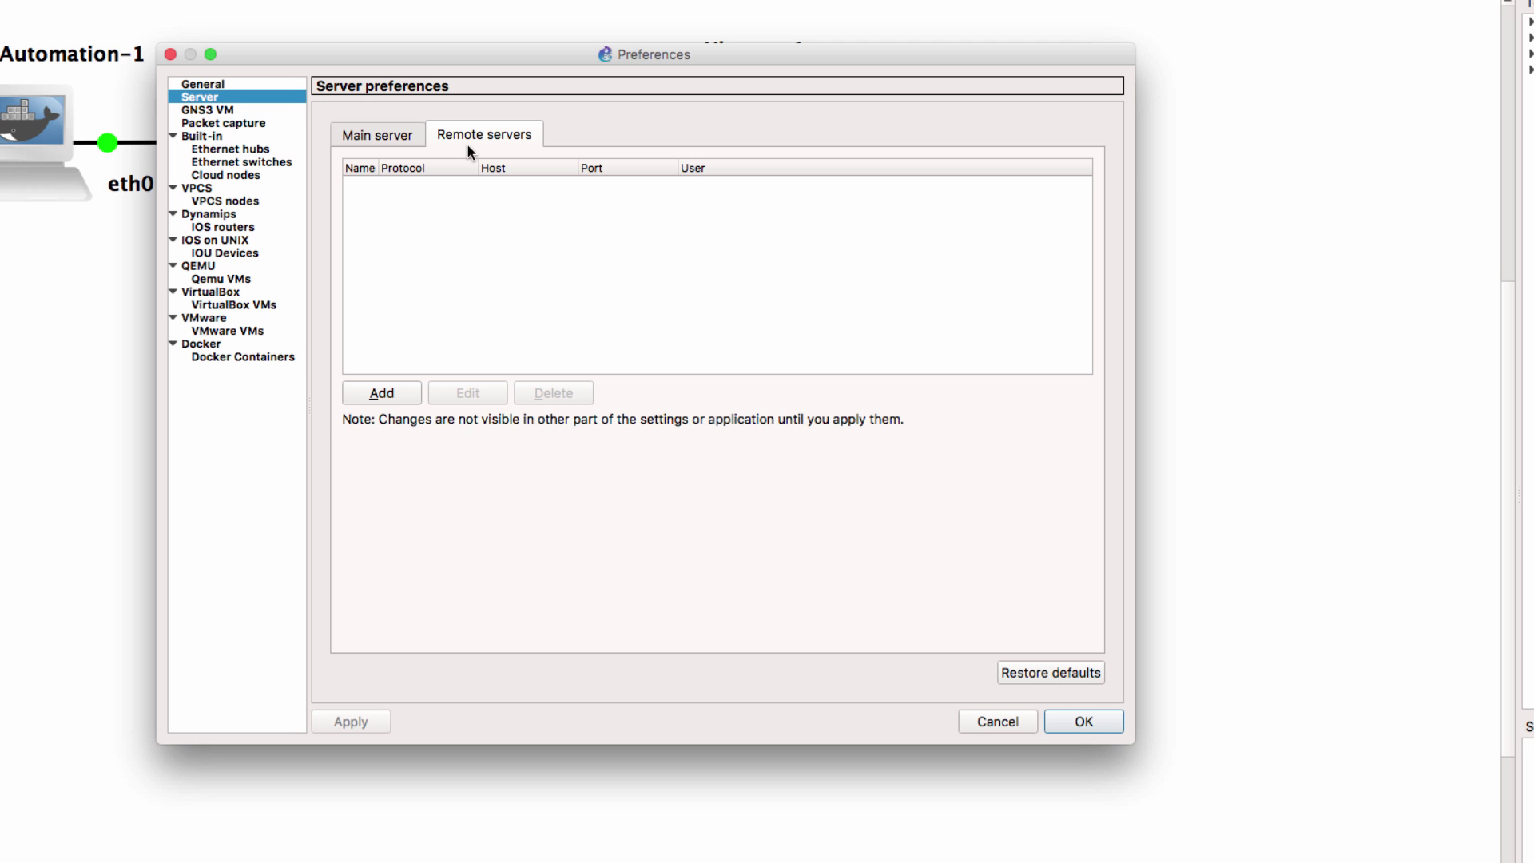
{"action": "left_click", "coordinate": [393, 137]}
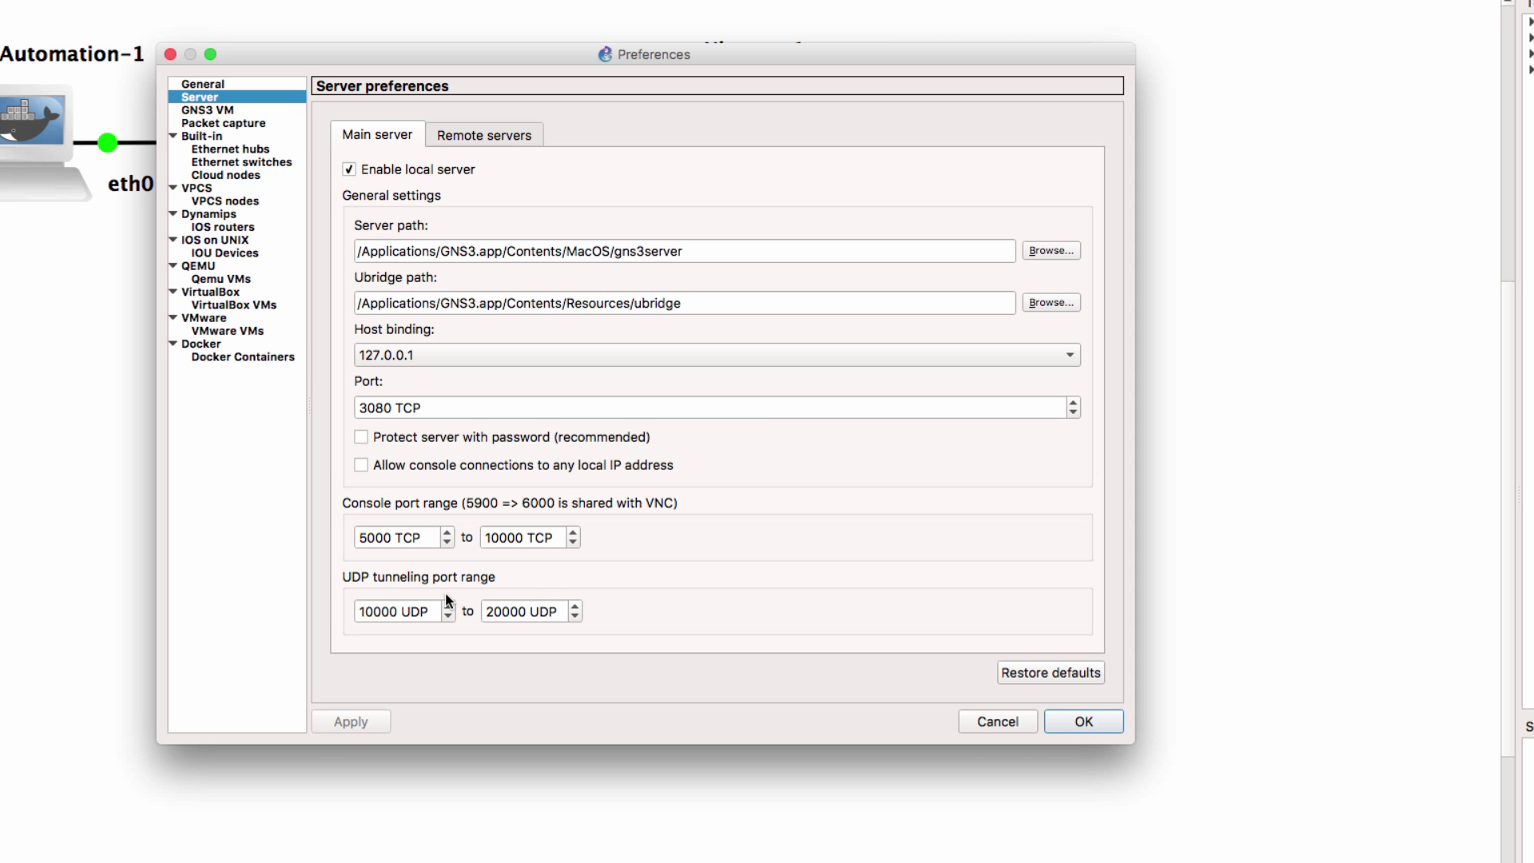
{"action": "left_click", "coordinate": [232, 122]}
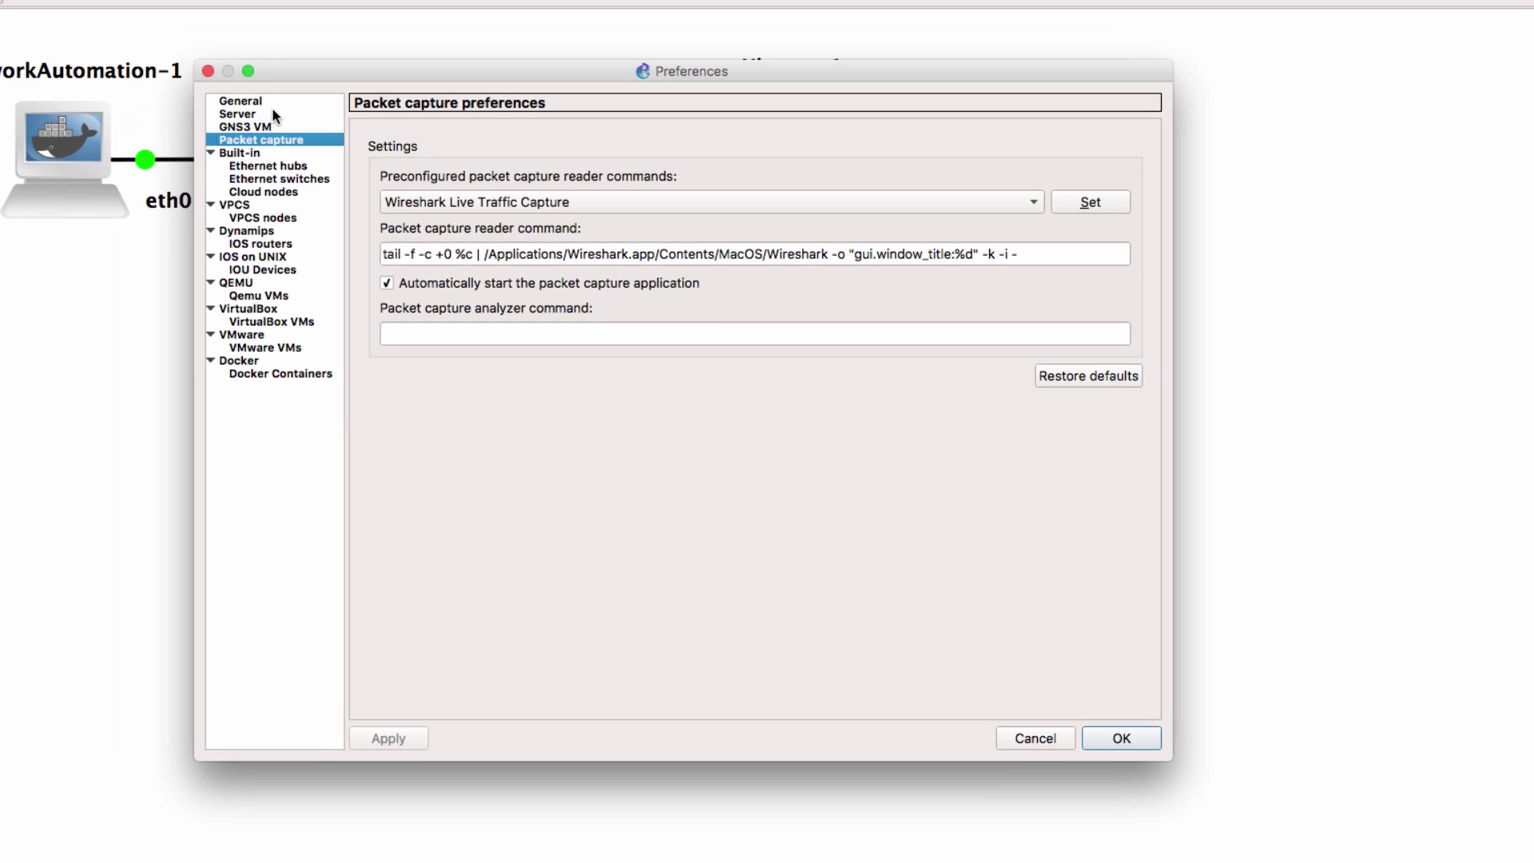
Switch the General interface style to Charcoal and apply it
{"action": "left_click", "coordinate": [202, 84]}
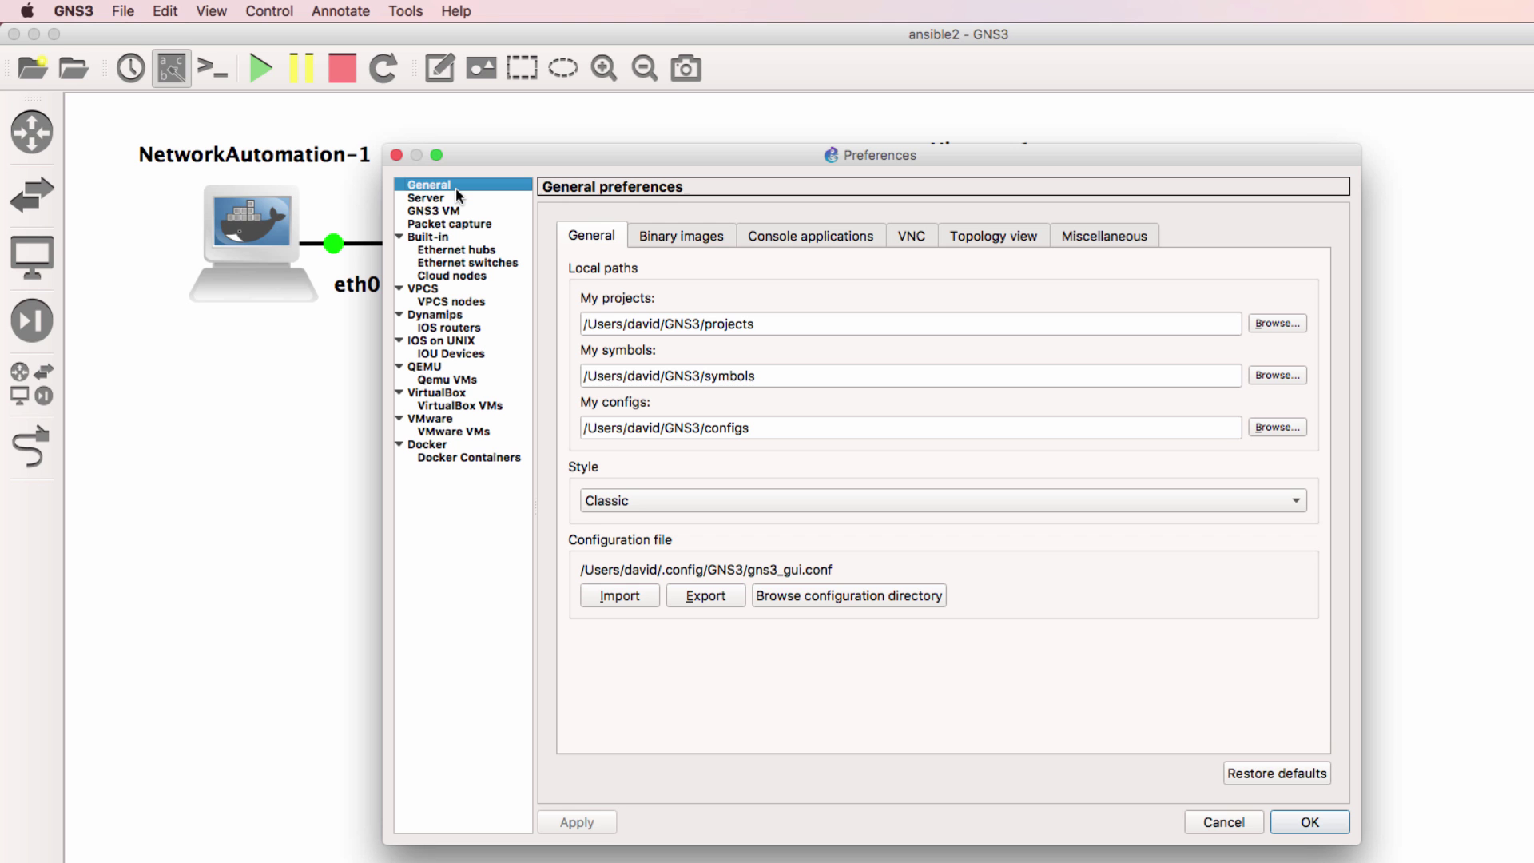
{"action": "left_click", "coordinate": [772, 500]}
{"action": "left_click", "coordinate": [758, 483]}
{"action": "left_click", "coordinate": [1309, 822]}
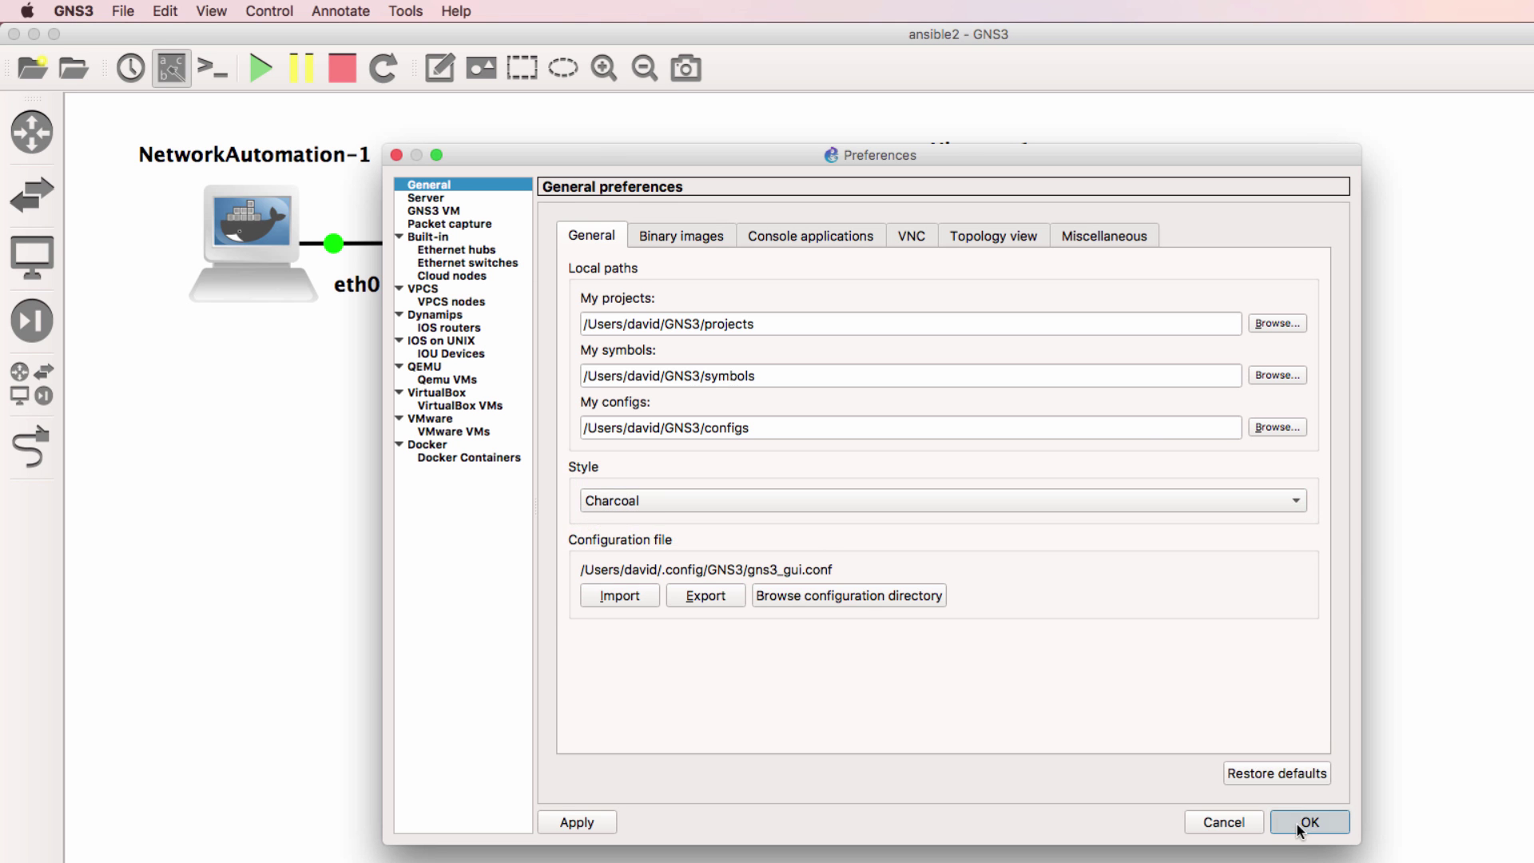
Restore the Classic style in Preferences and reopen Preferences afterwards
{"action": "left_click", "coordinate": [79, 11]}
{"action": "left_click", "coordinate": [103, 86]}
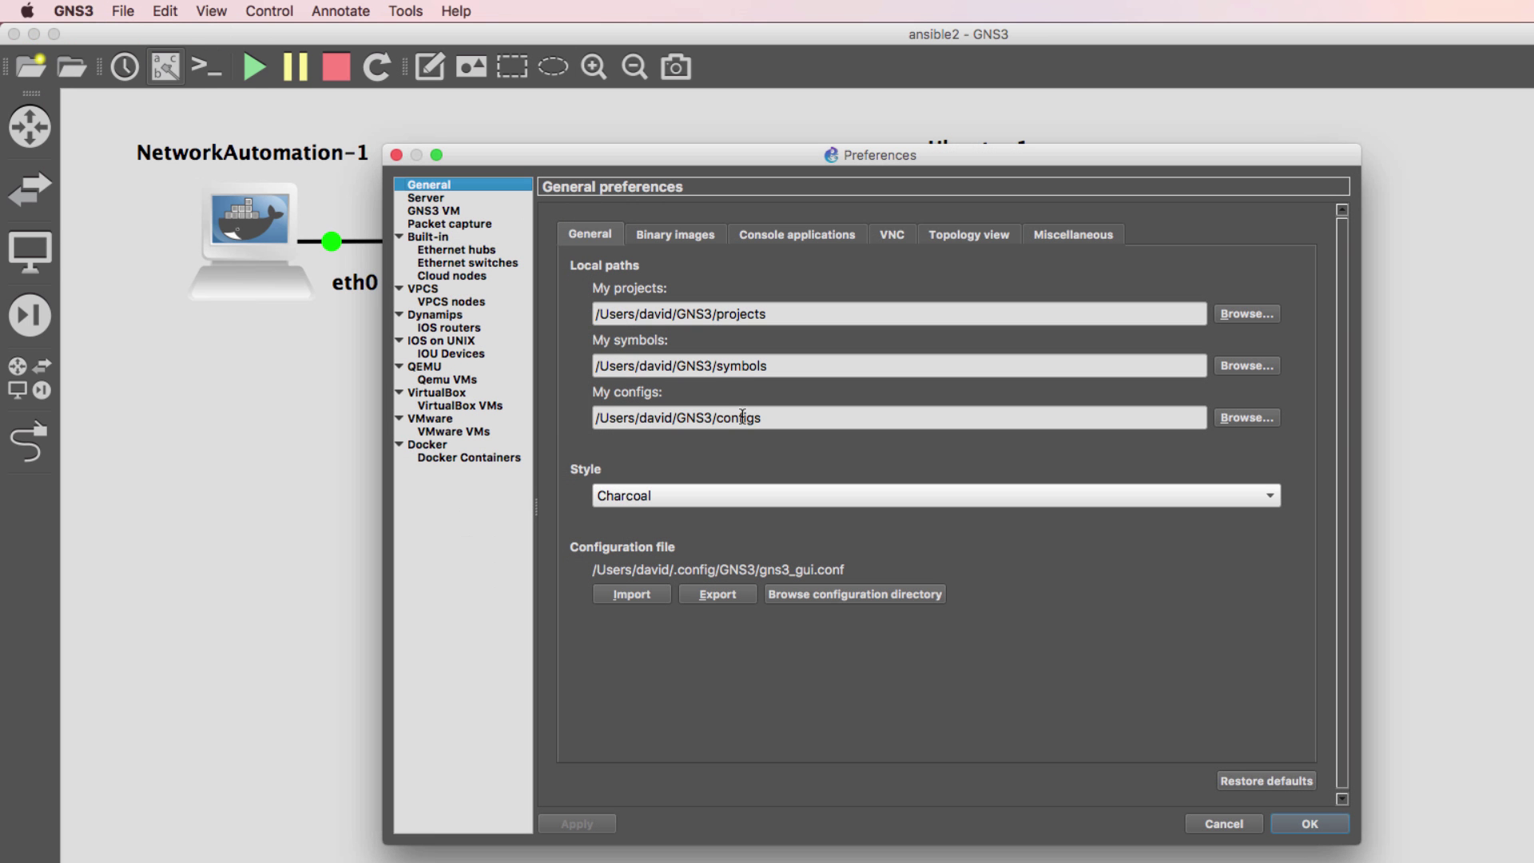
{"action": "left_click", "coordinate": [716, 502]}
{"action": "left_click", "coordinate": [711, 524]}
{"action": "left_click", "coordinate": [1311, 824]}
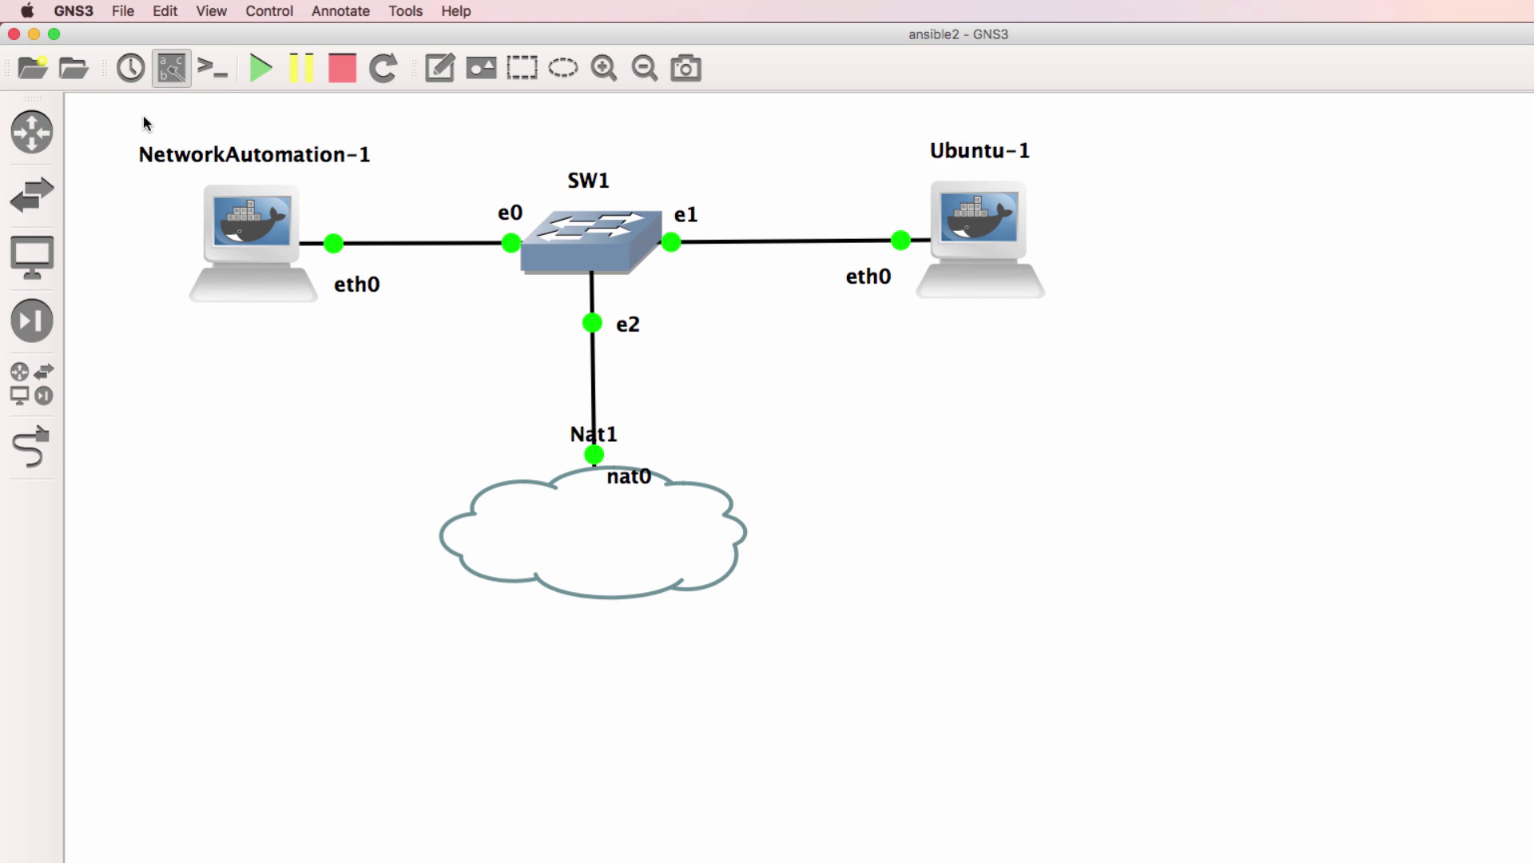
{"action": "left_click", "coordinate": [73, 10]}
{"action": "left_click", "coordinate": [91, 85]}
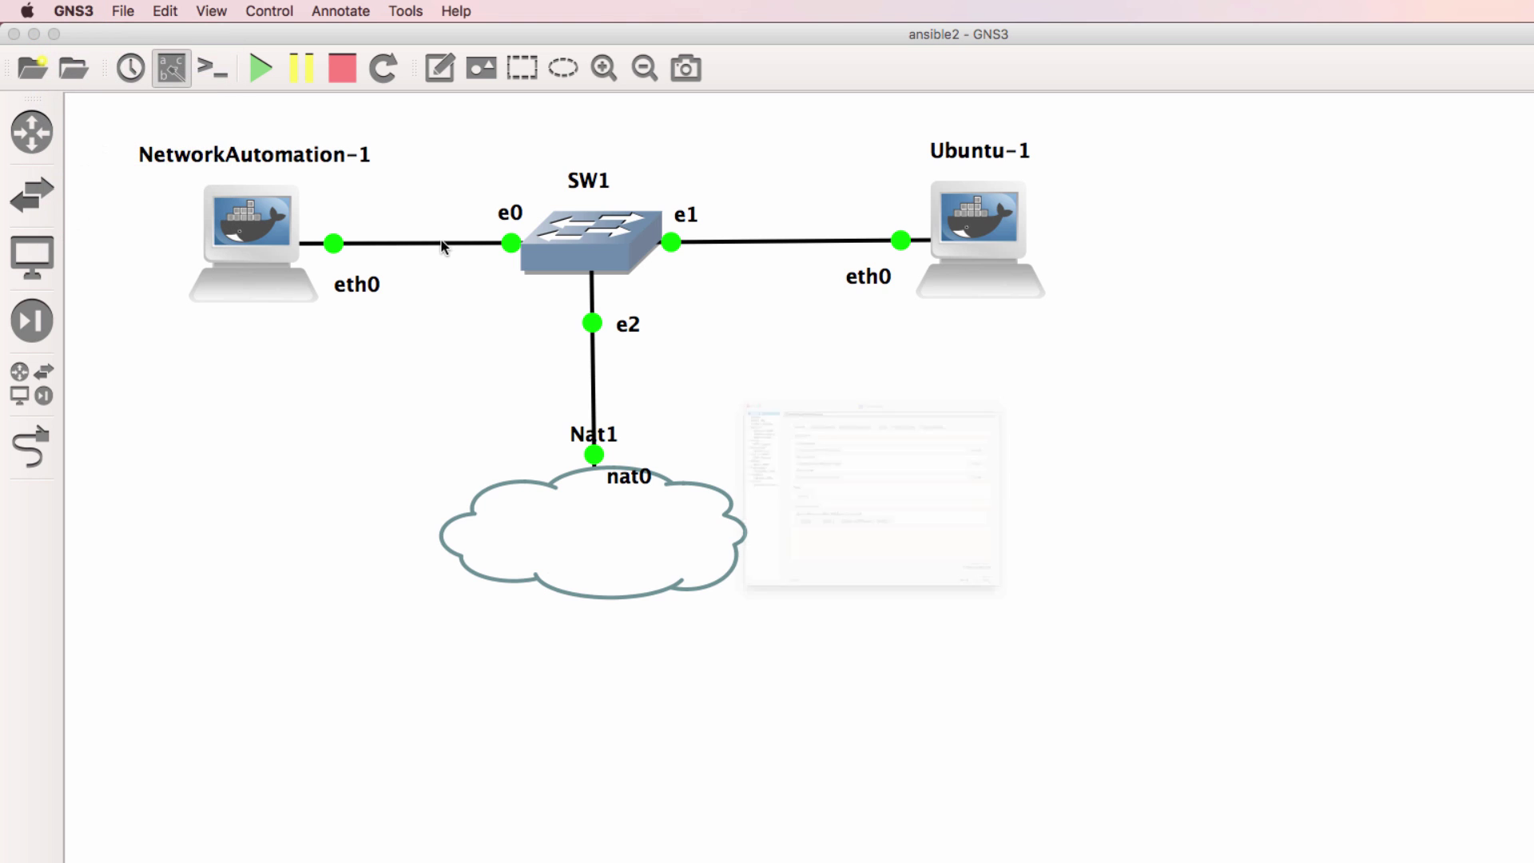
Review the Binary images folder path and the Console applications settings, moving to VNC
{"action": "left_click", "coordinate": [675, 236]}
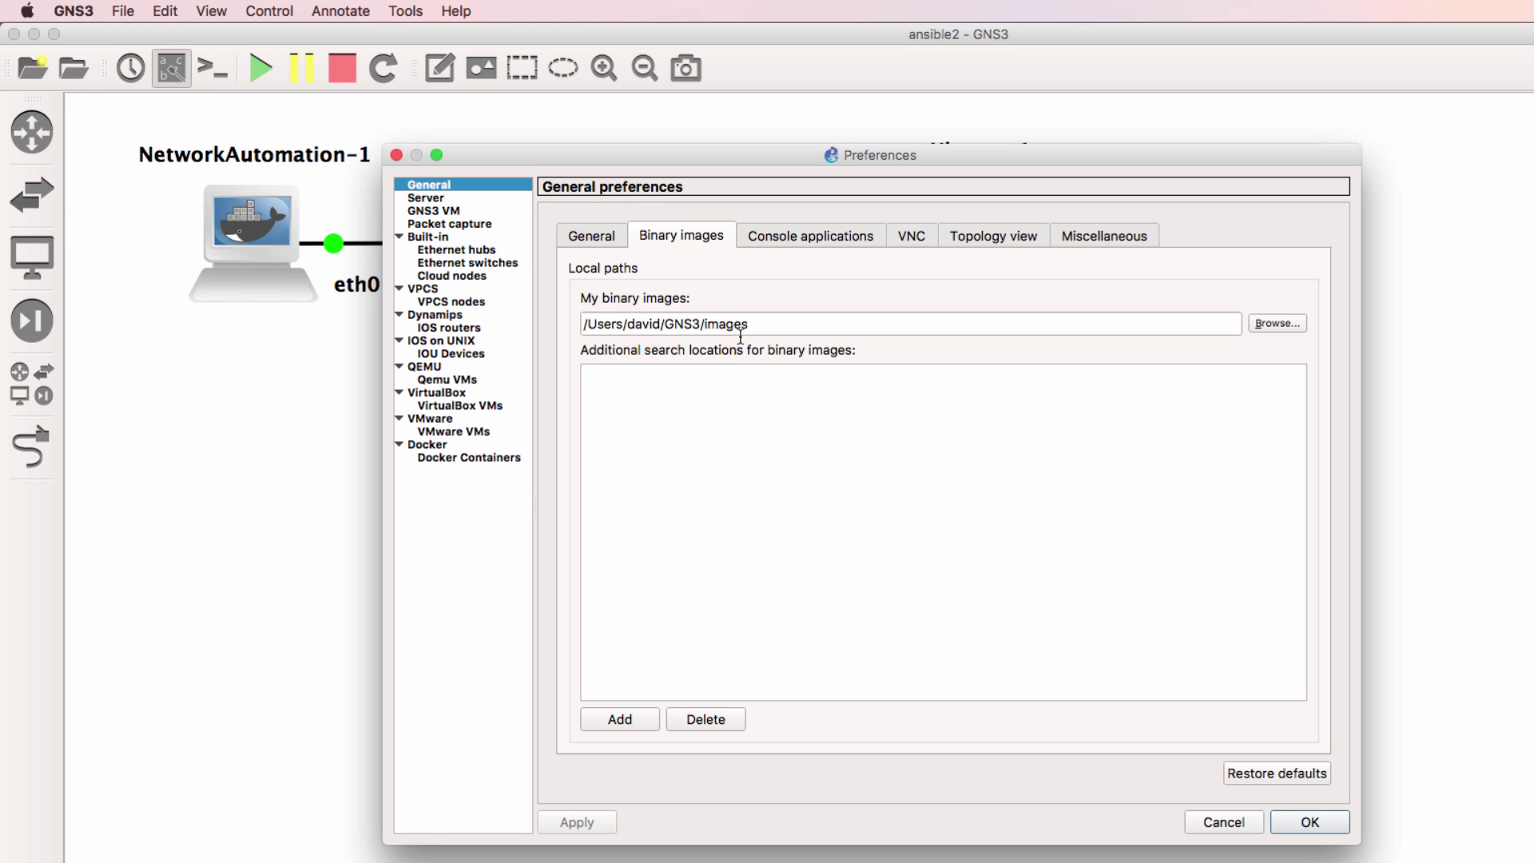
{"action": "left_click_drag", "start_coordinate": [749, 323], "coordinate": [470, 319]}
{"action": "left_click", "coordinate": [810, 236]}
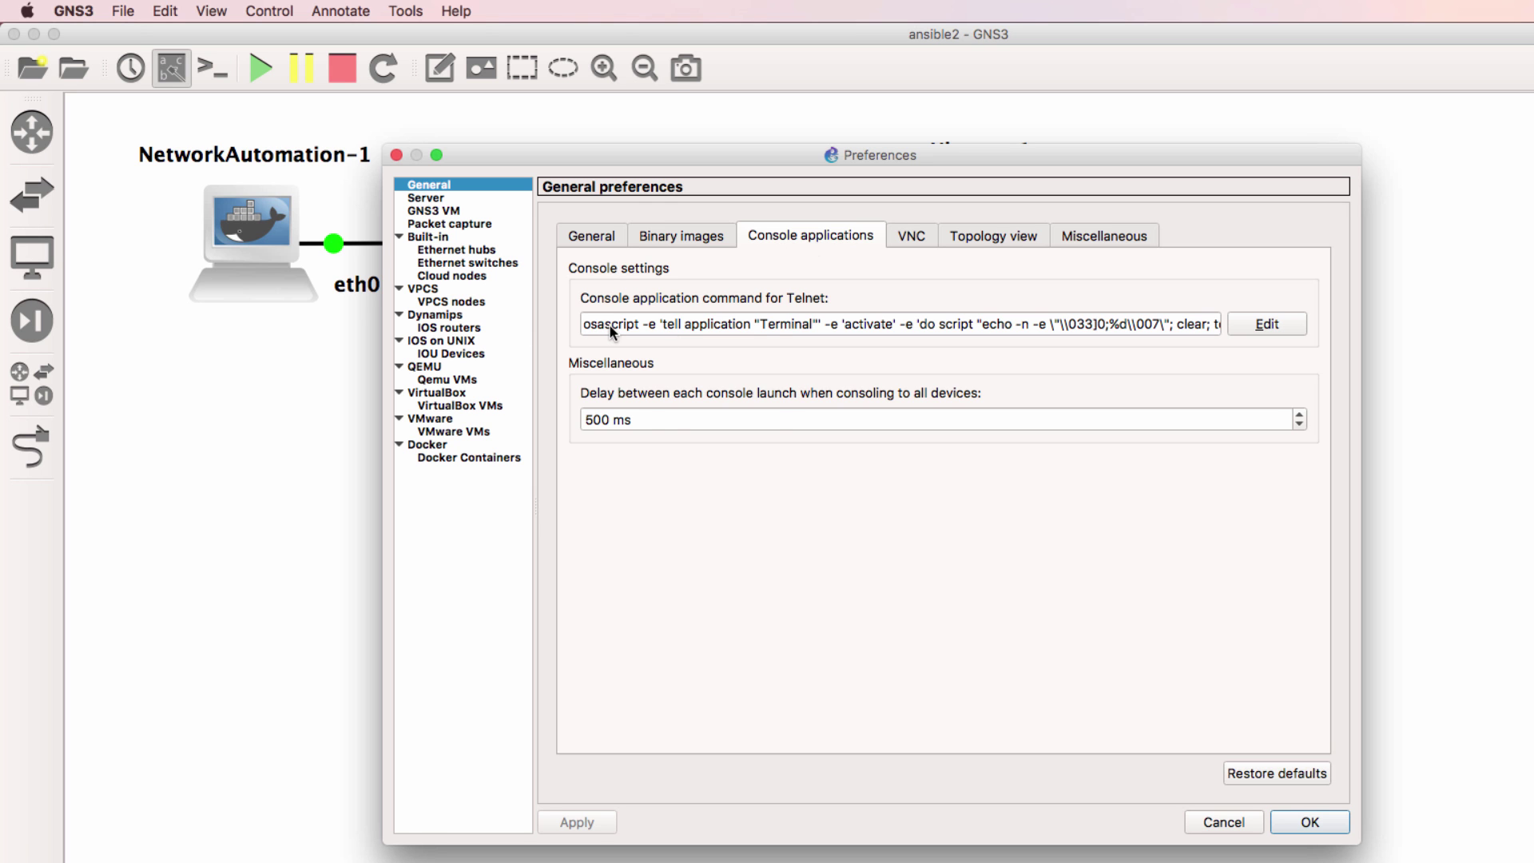
{"action": "mouse_move", "coordinate": [612, 331]}
{"action": "key", "text": "ctrl+Tab"}
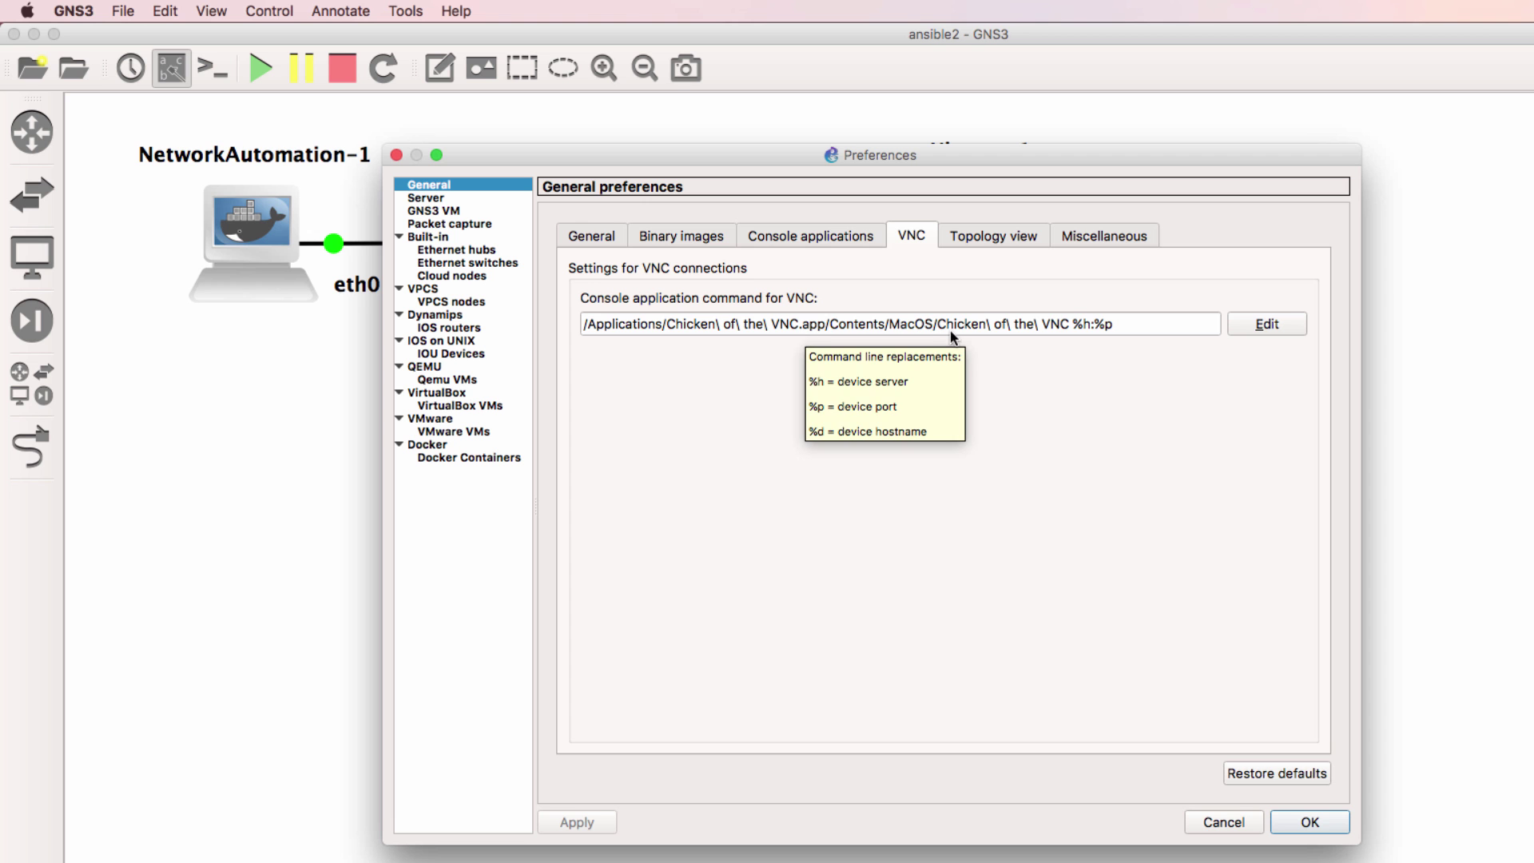
Keep Chicken of the VNC as the VNC command, then view Topology view and Miscellaneous settings
{"action": "left_click", "coordinate": [1254, 322]}
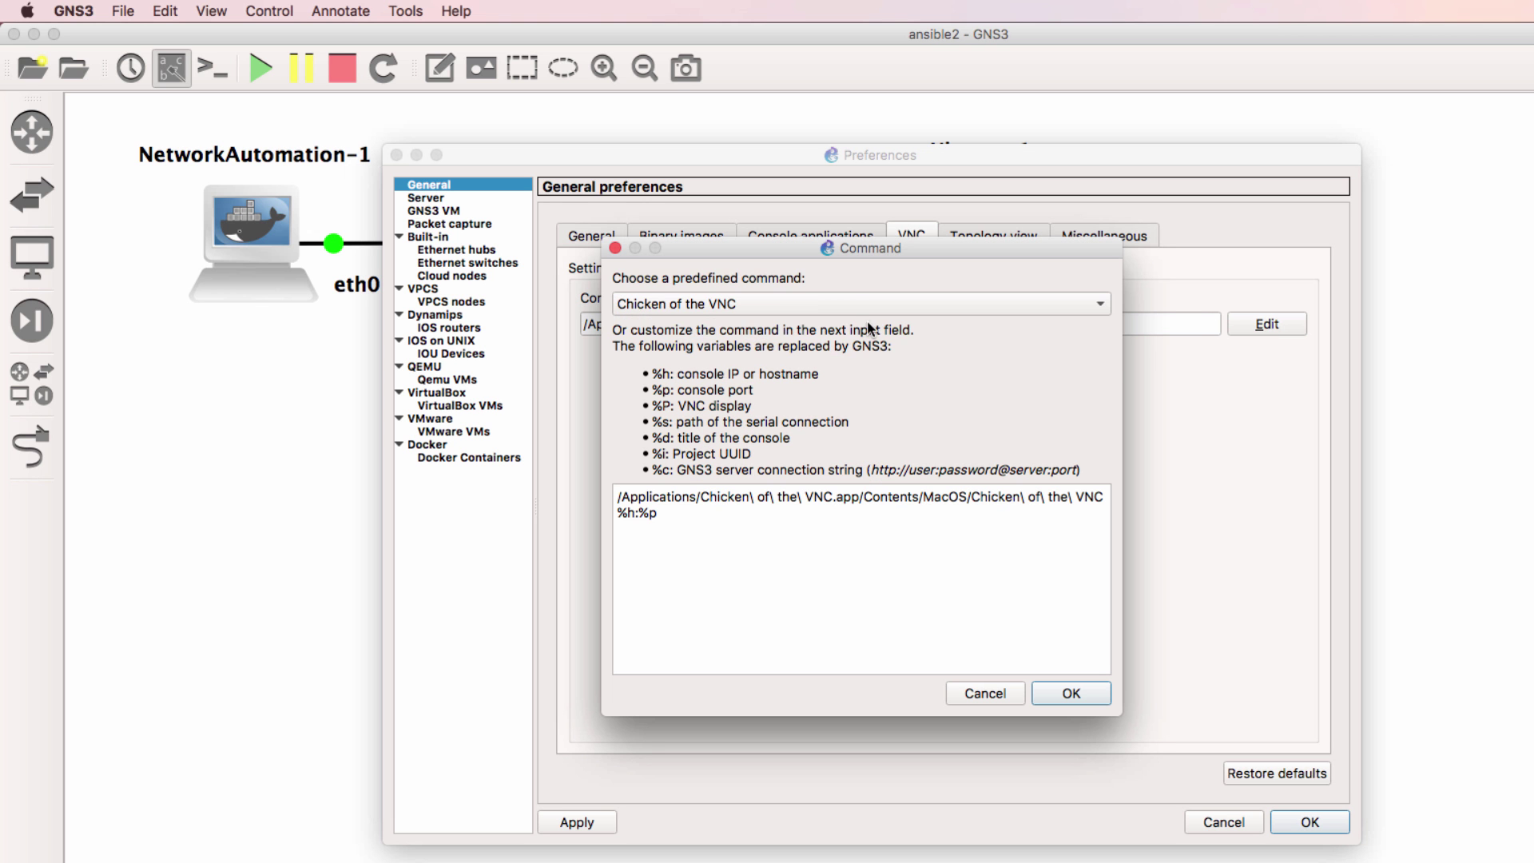
{"action": "left_click", "coordinate": [851, 303]}
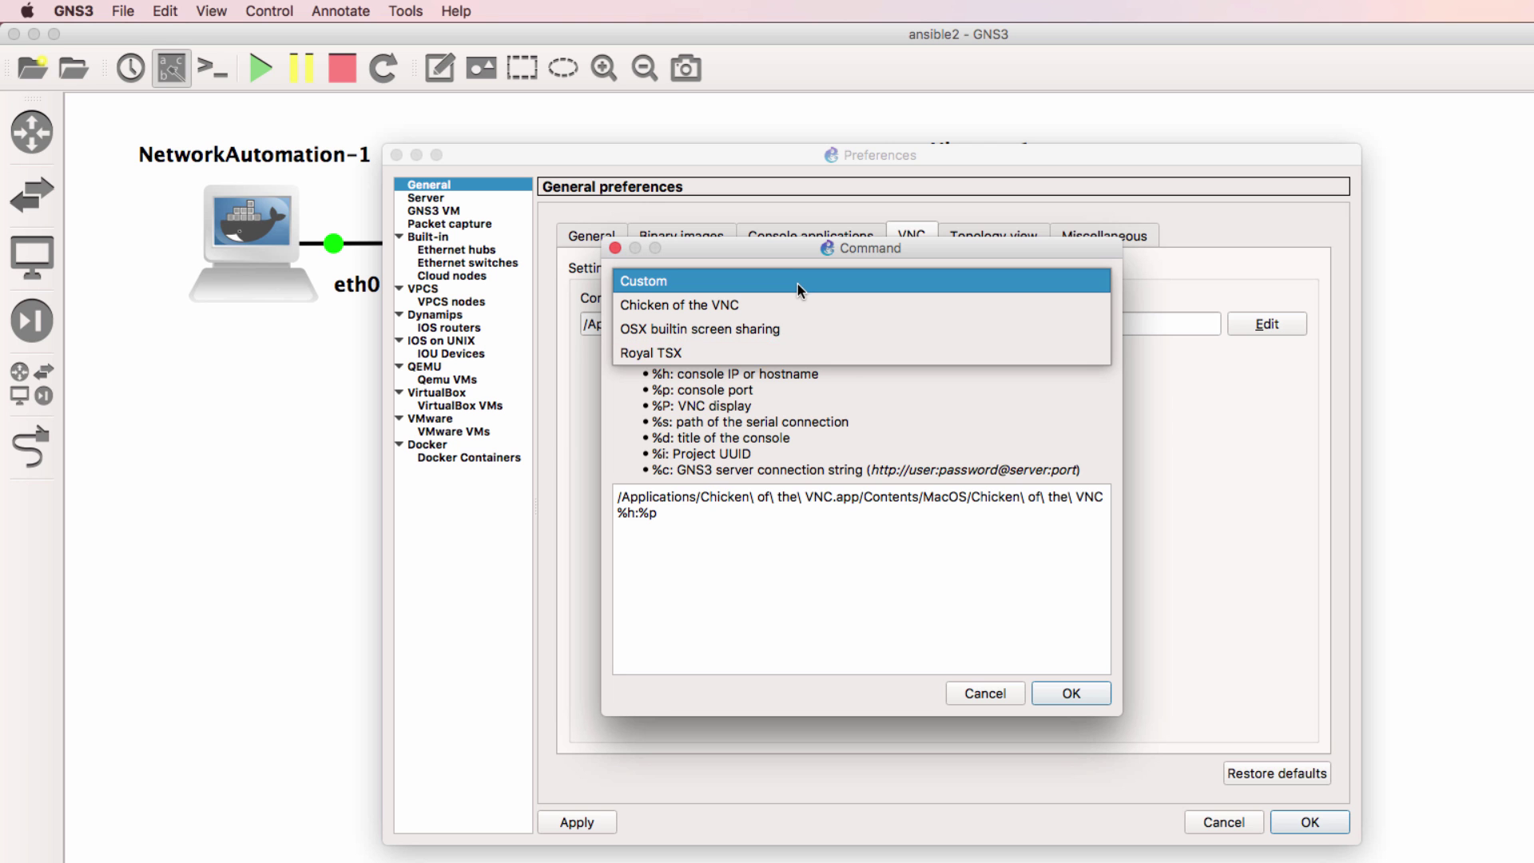
{"action": "left_click", "coordinate": [999, 443]}
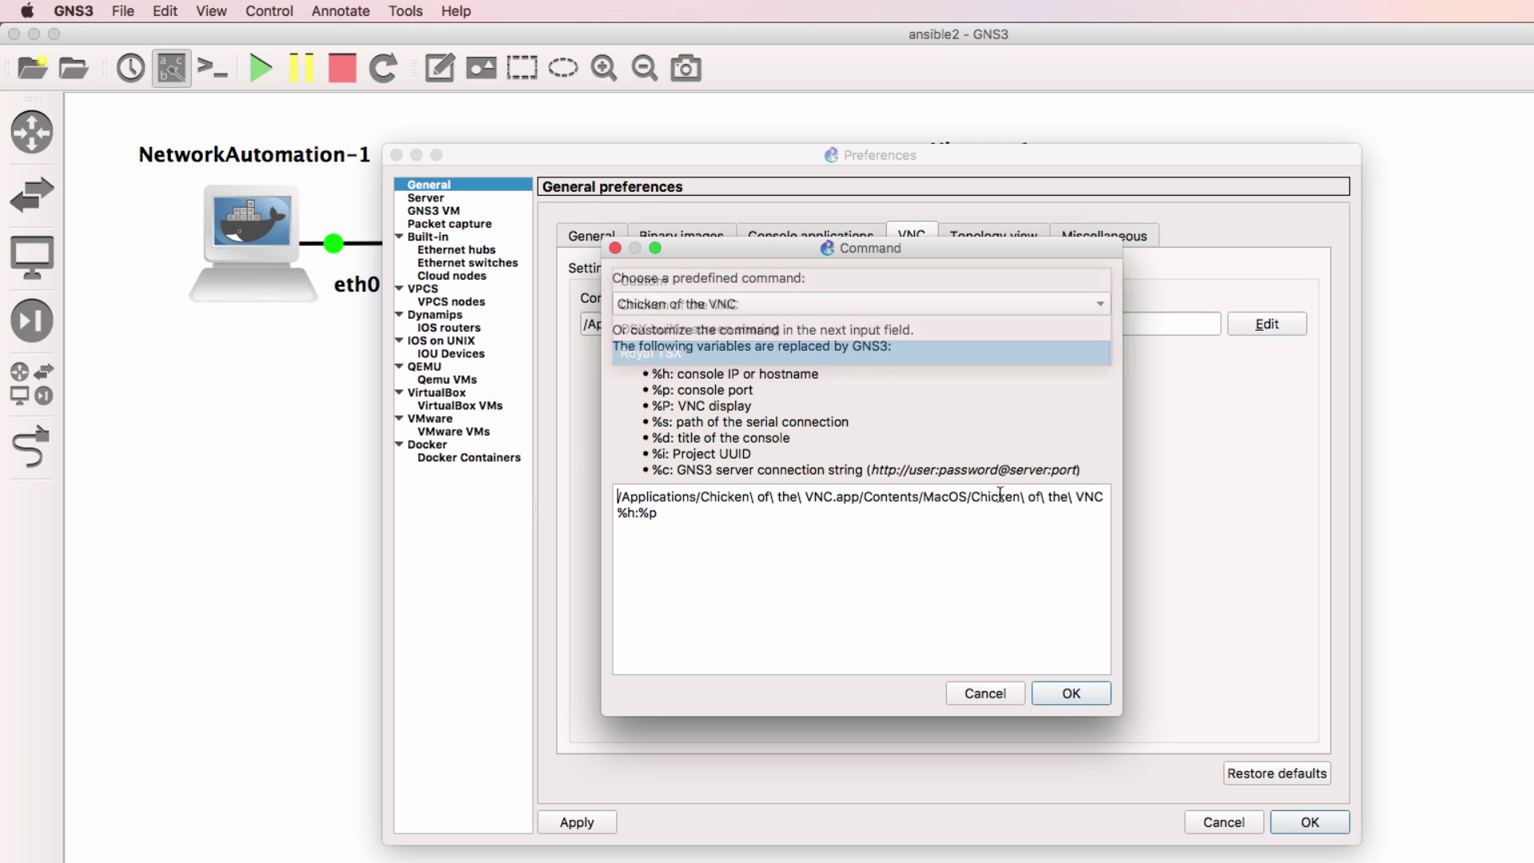
{"action": "left_click", "coordinate": [985, 692]}
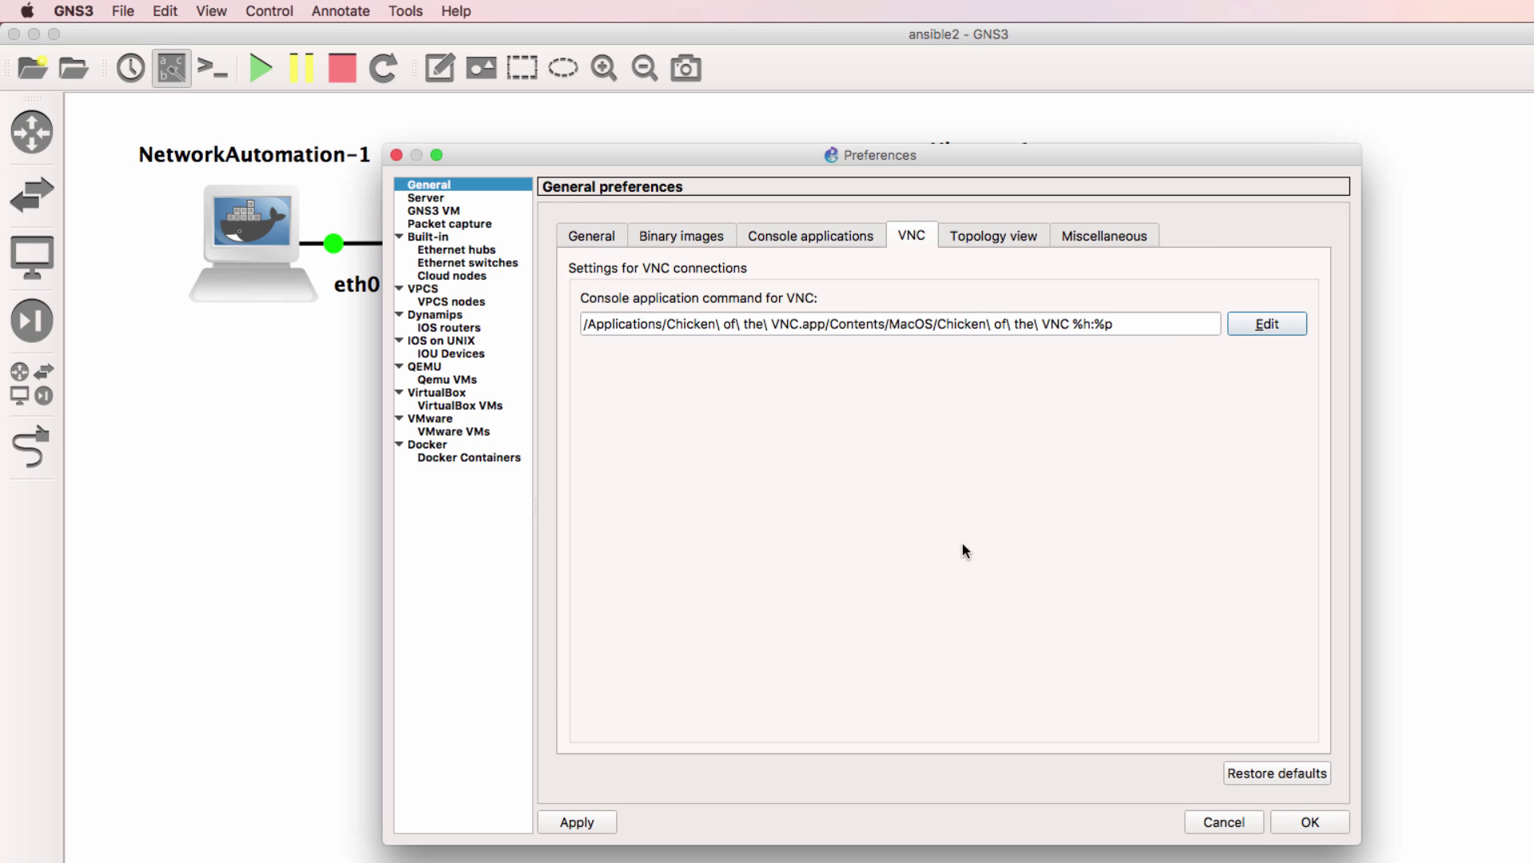
{"action": "left_click", "coordinate": [993, 238]}
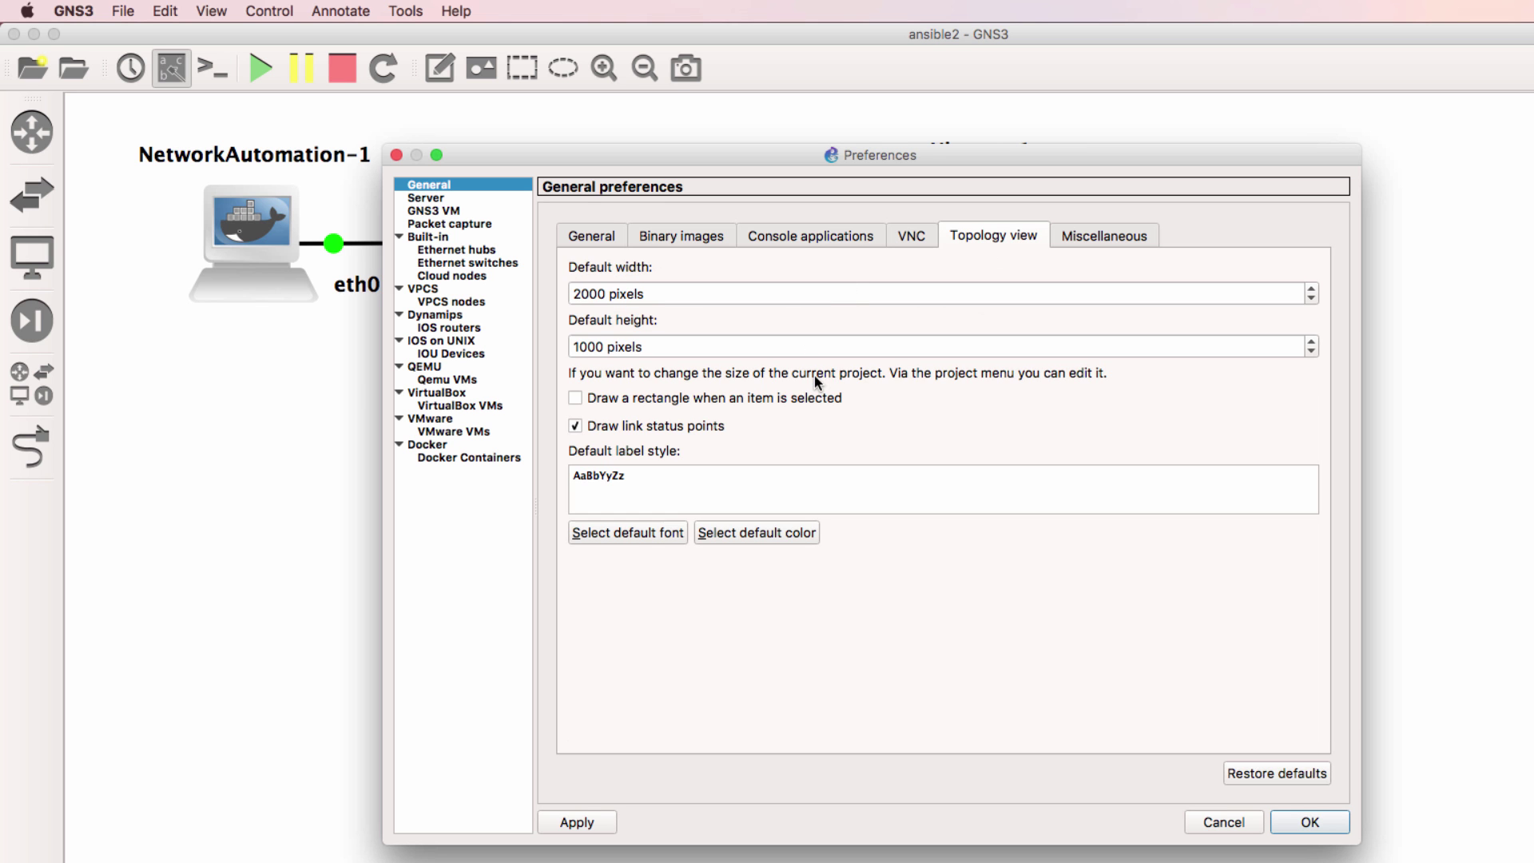
{"action": "left_click", "coordinate": [1104, 237]}
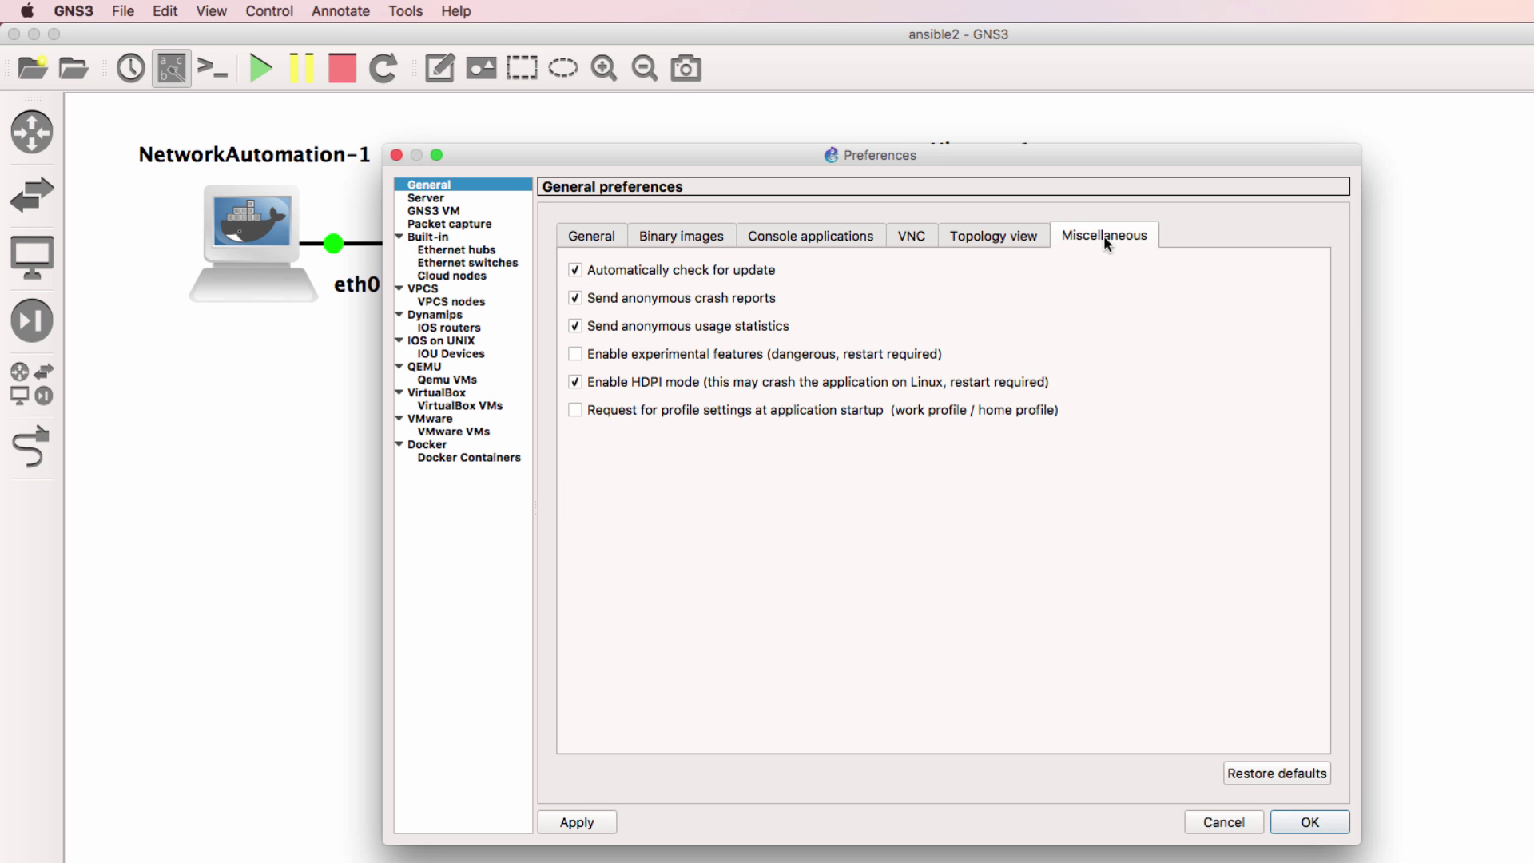